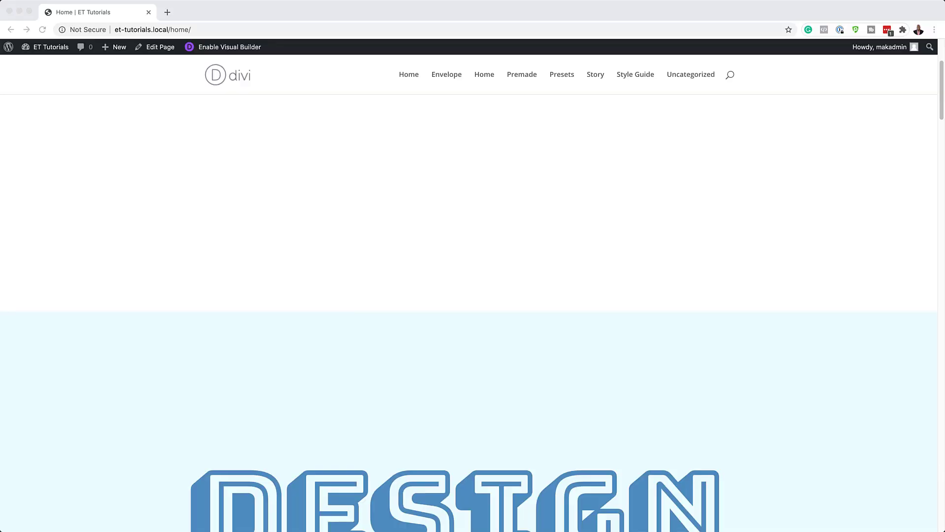
- Create a new page titled 'Stacking' and launch it in the Divi Builder
scroll(468, 295, "down", 5)
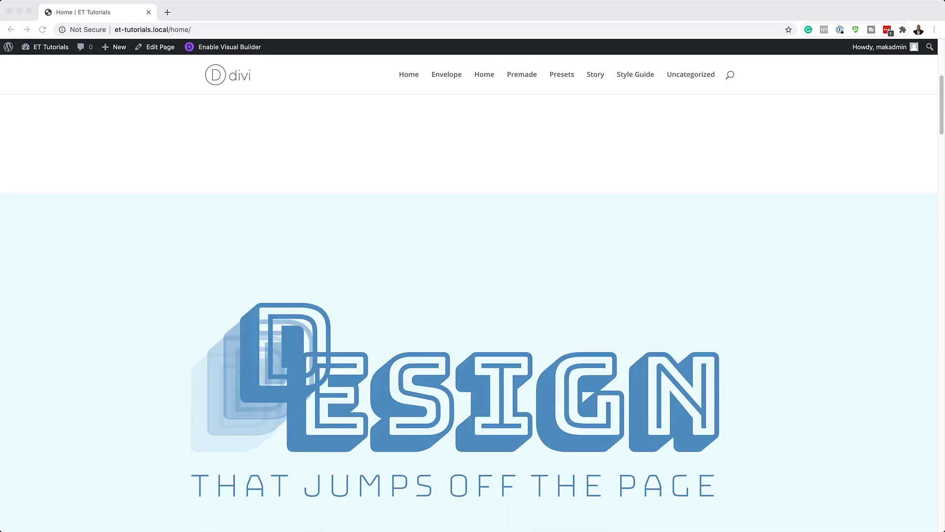
scroll(468, 296, "down", 5)
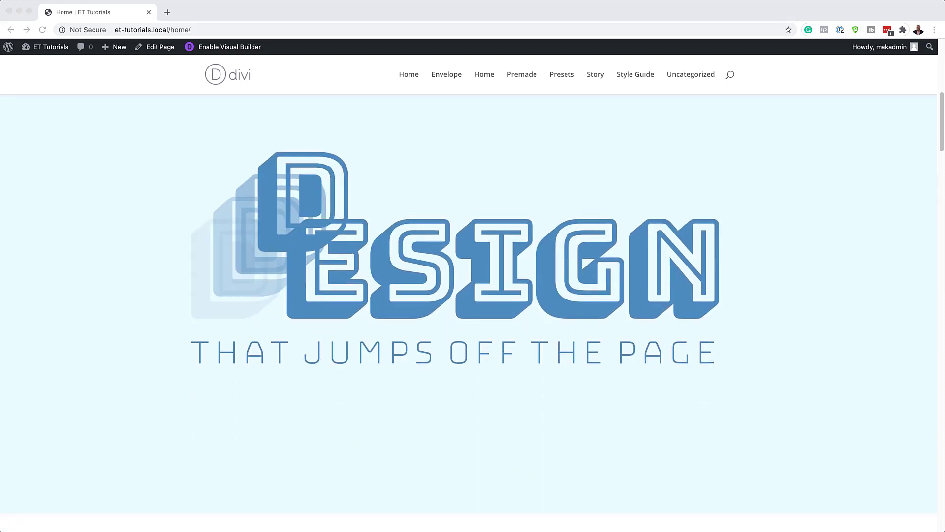
scroll(468, 282, "down", 1)
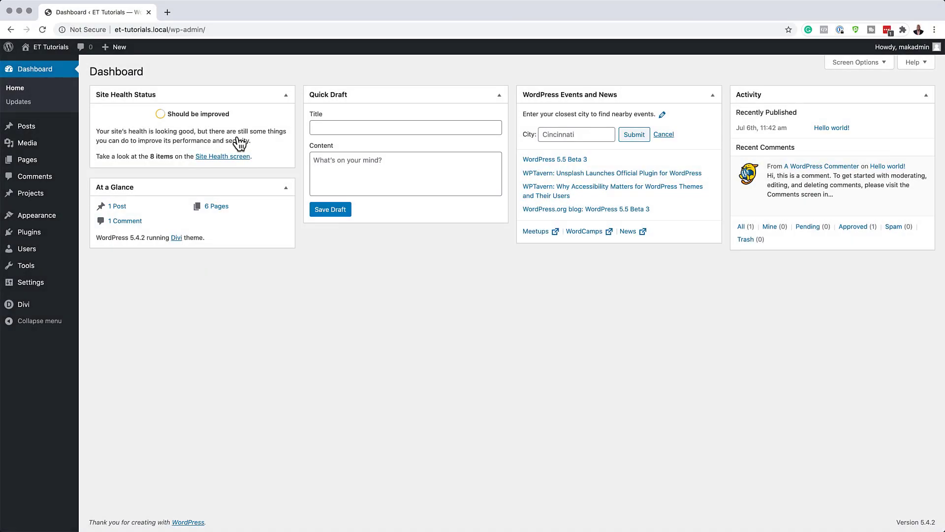
mouse_move(34, 159)
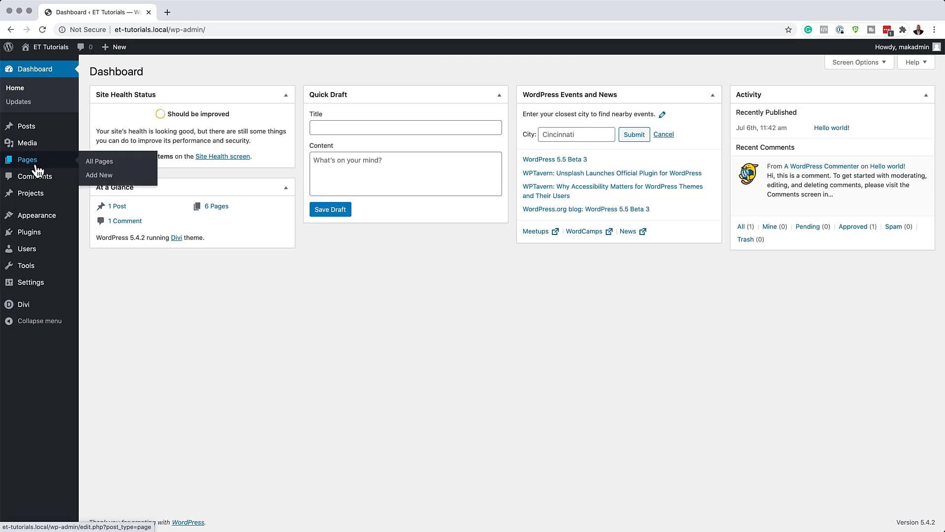
left_click(113, 177)
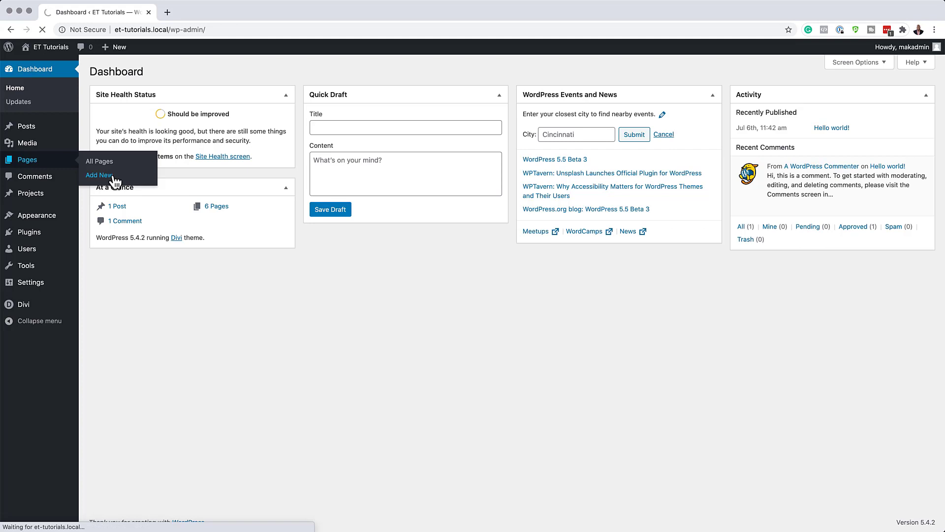
type("S")
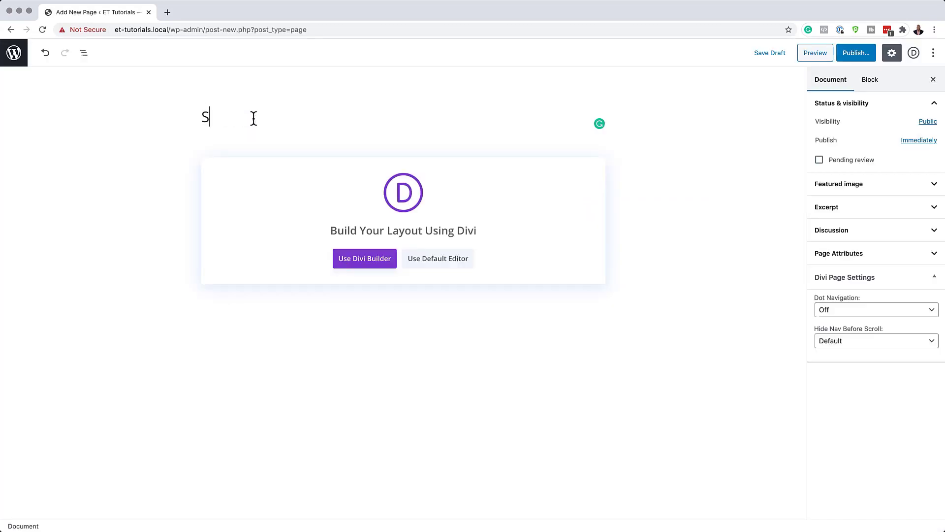
type("tacking")
left_click(360, 262)
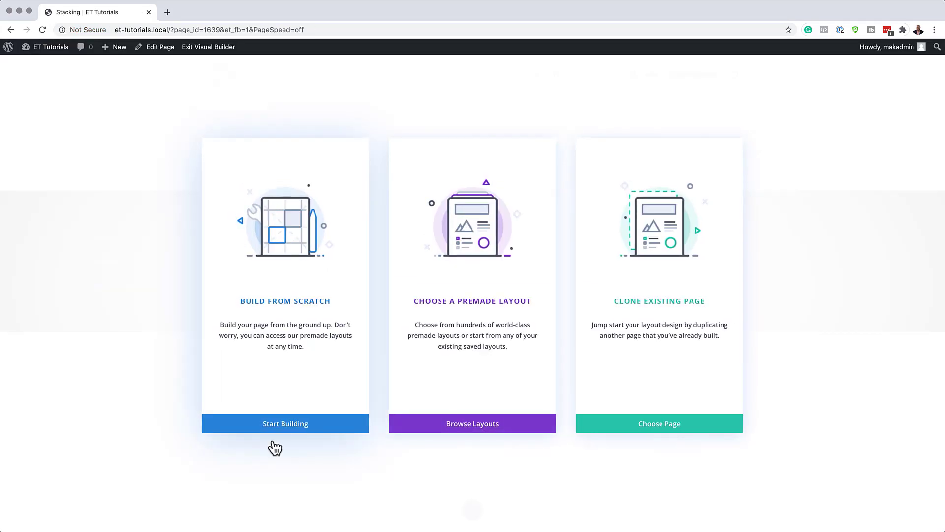
- Build from scratch with one empty one-column row, adding no module yet
left_click(301, 424)
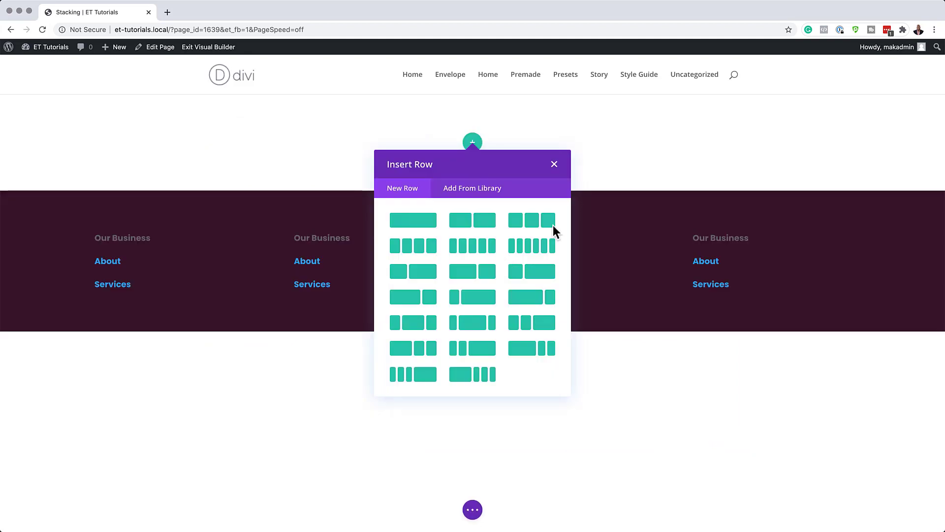
left_click(410, 227)
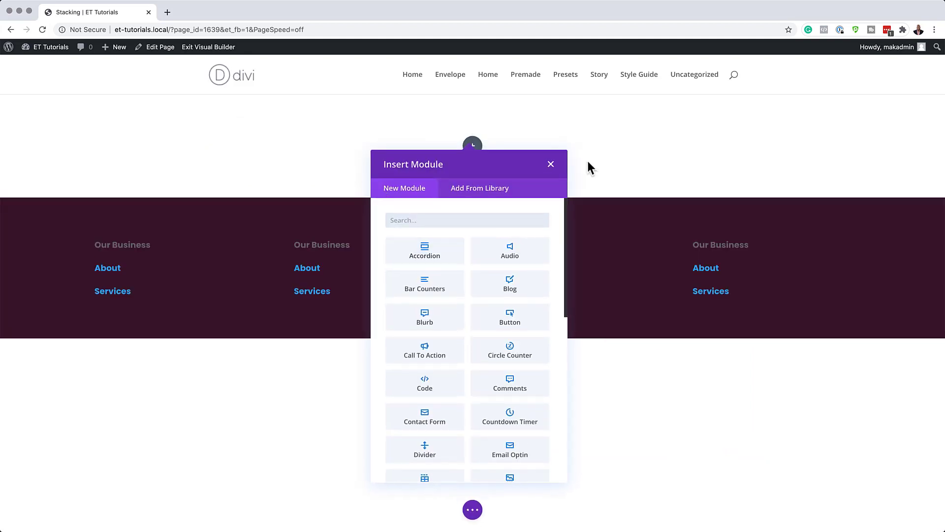
left_click(551, 165)
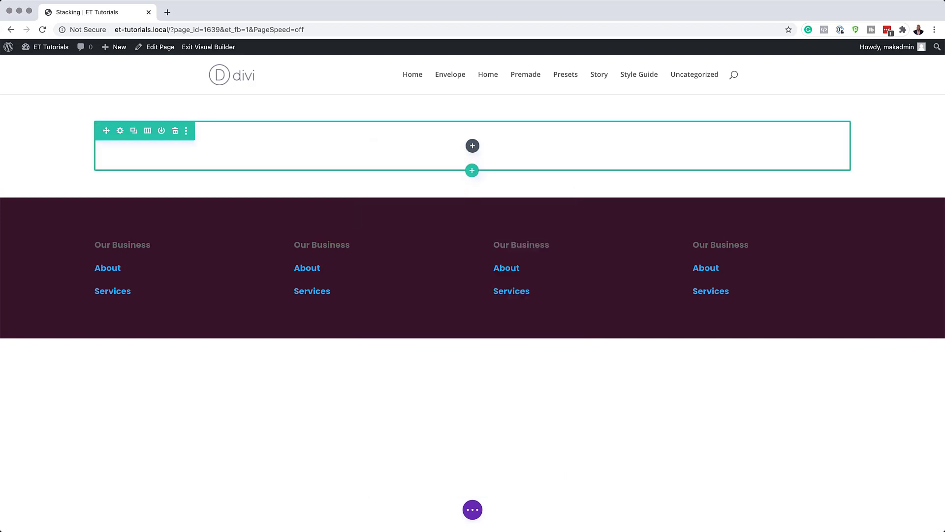
mouse_move(27, 126)
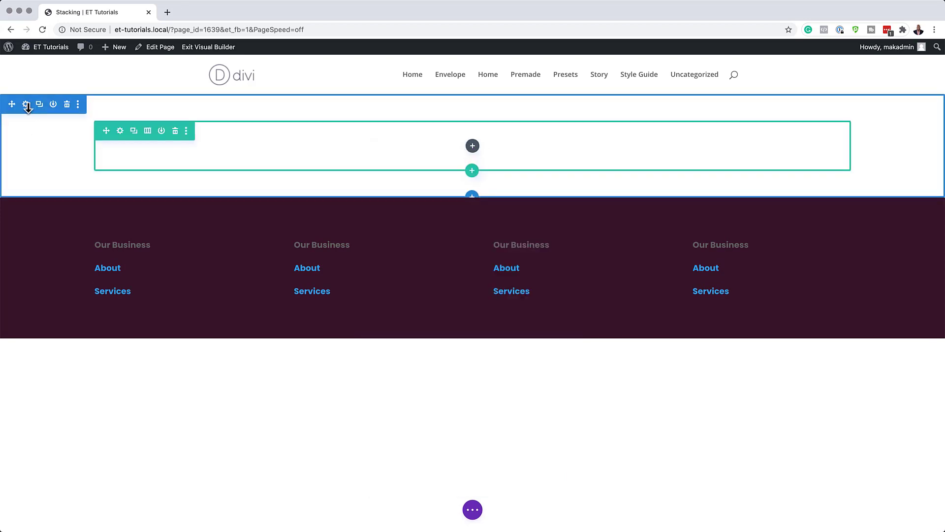
- Set the first section's background colour to rgba(201,245,255,0.35)
left_click(27, 106)
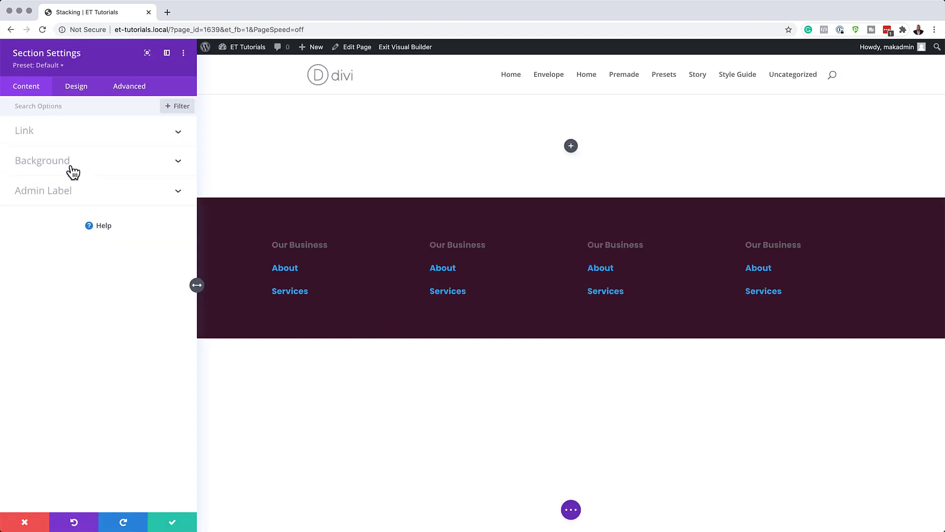
left_click(71, 164)
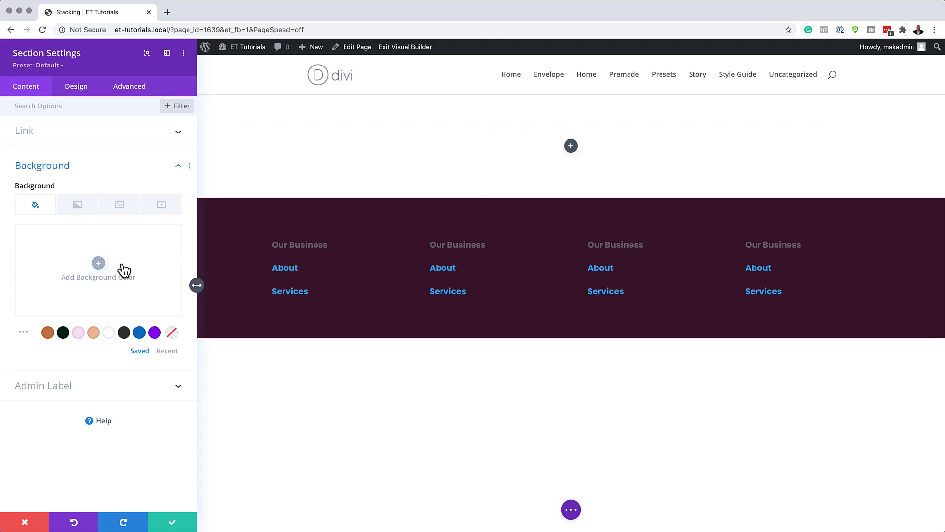
left_click(99, 264)
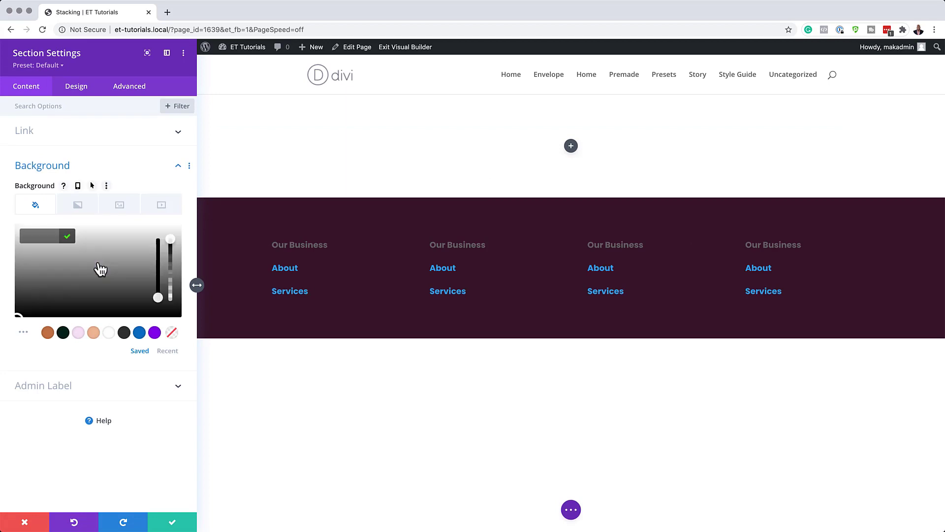
mouse_move(171, 242)
left_mouse_down()
mouse_move(172, 258)
mouse_move(171, 249)
left_mouse_up()
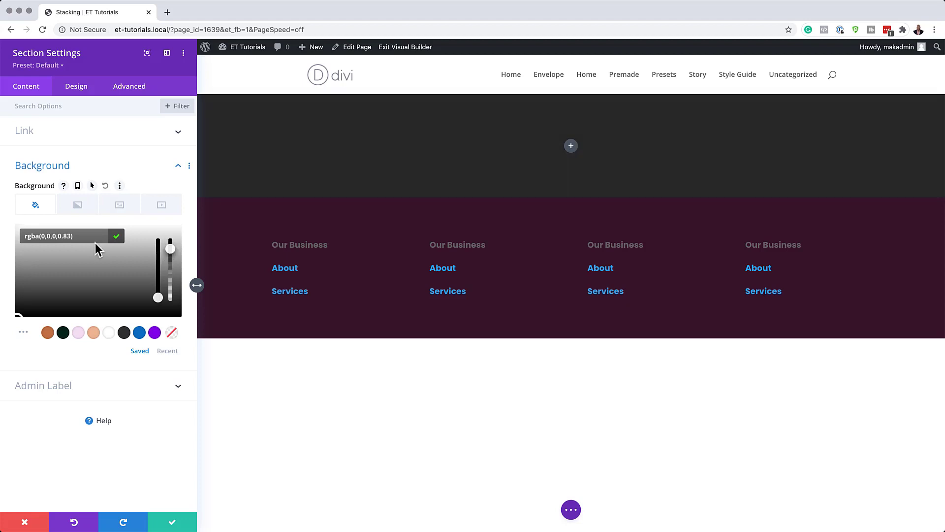
left_click_drag(45, 236, 59, 237)
type("rgba(201,245,255,0.35)")
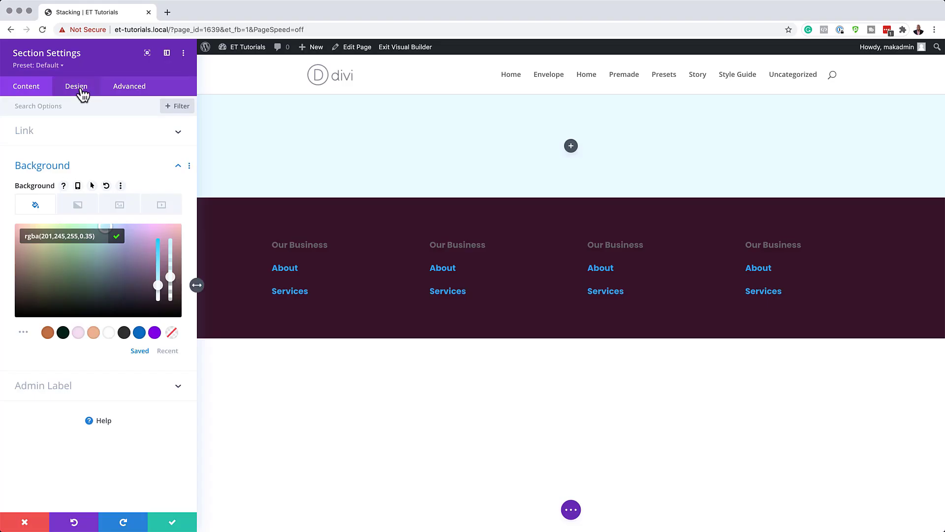
- Give the section linked 14vw top and bottom padding and save its settings
left_click(77, 88)
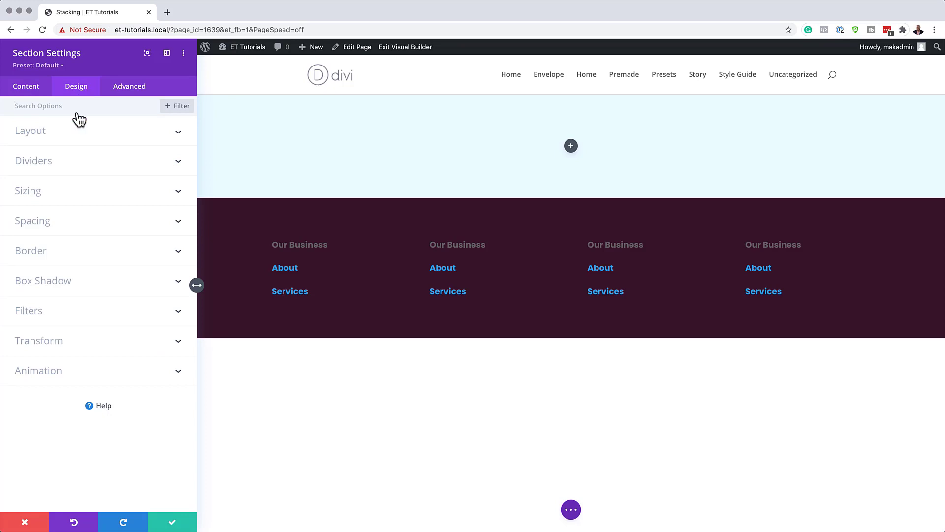
left_click(49, 222)
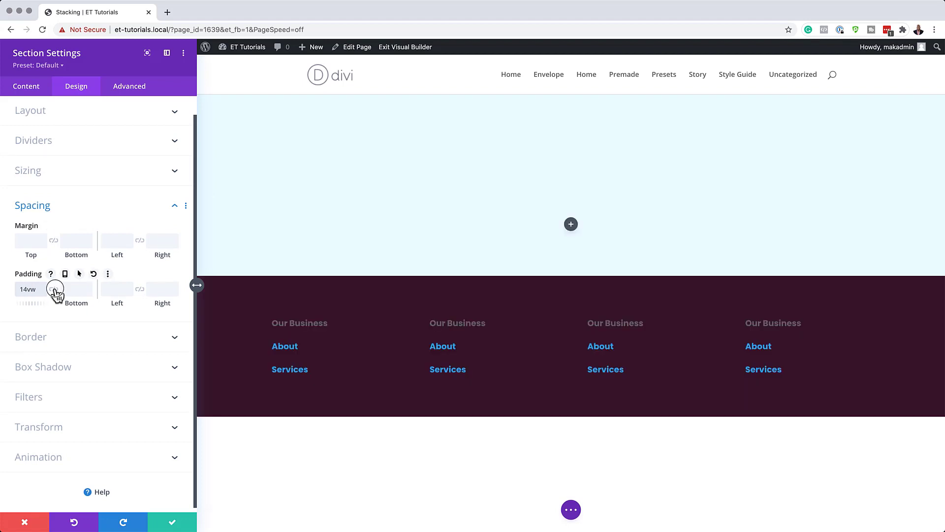
left_click(54, 289)
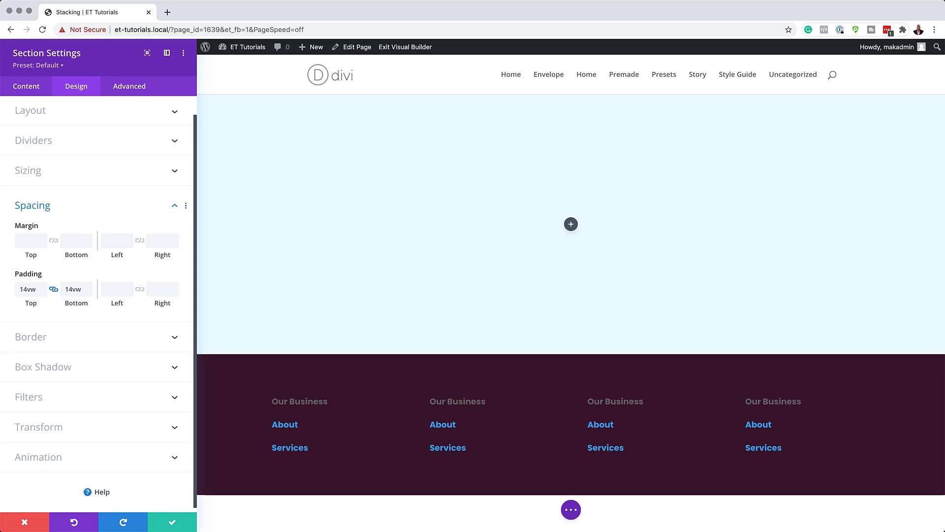
left_click(170, 522)
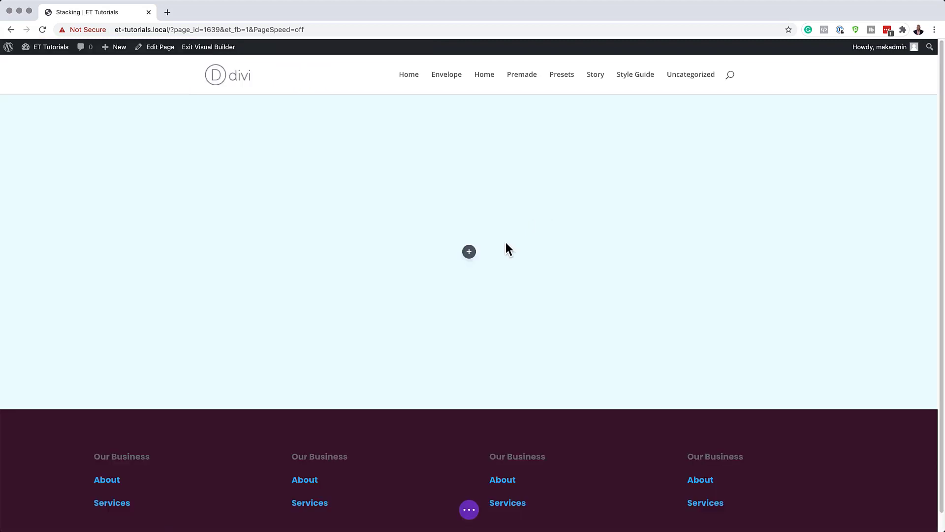
mouse_move(410, 228)
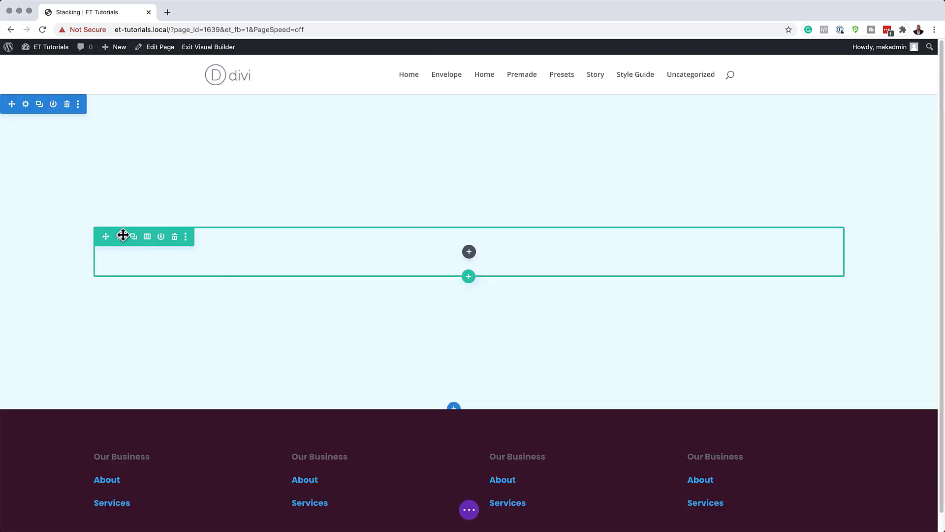
- Turn off the row's custom gutter width and equal column heights
left_click(120, 237)
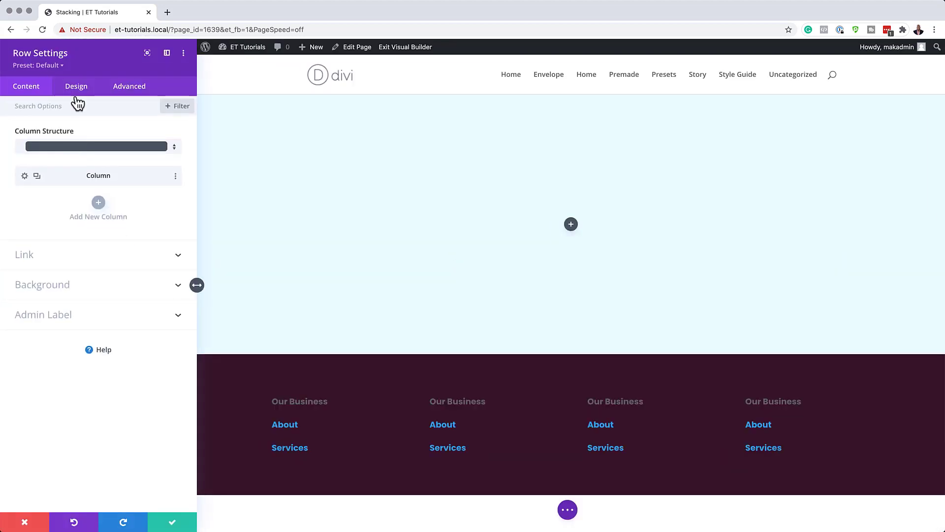
left_click(77, 88)
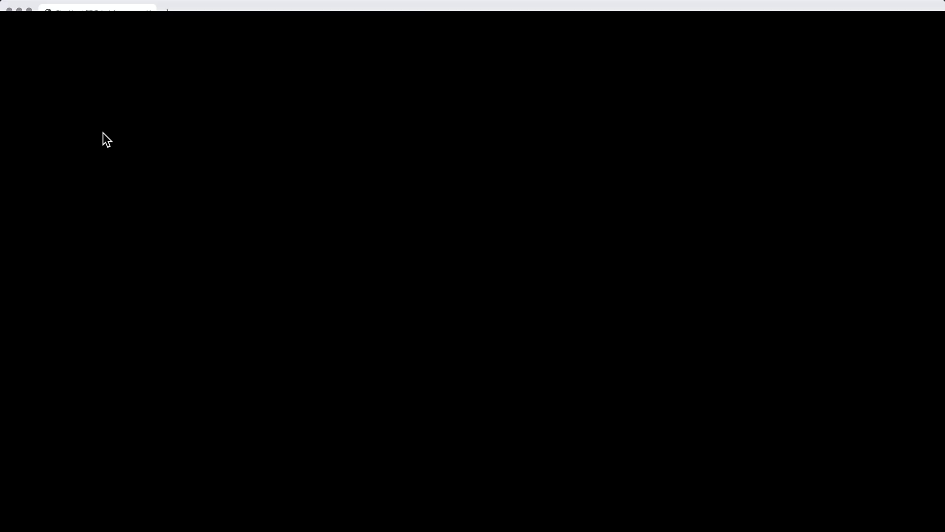
left_click(104, 132)
left_click(24, 166)
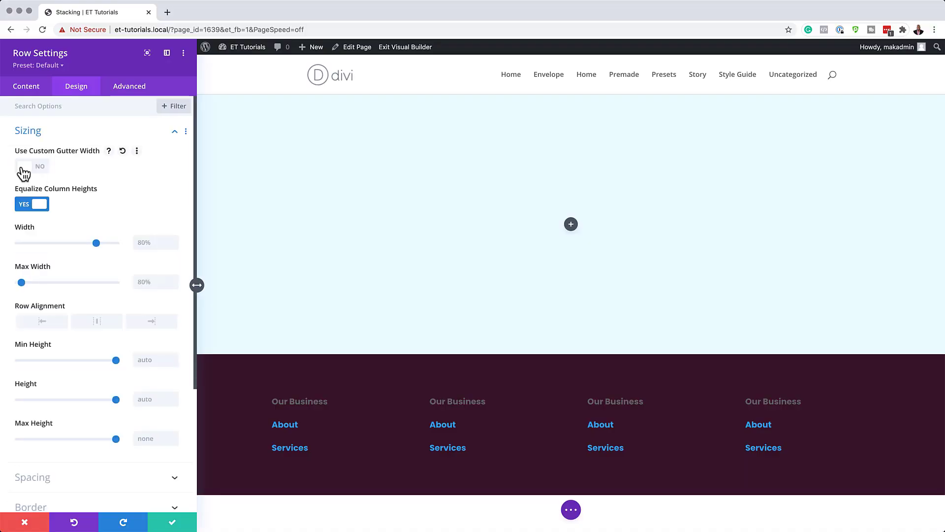
left_click(24, 204)
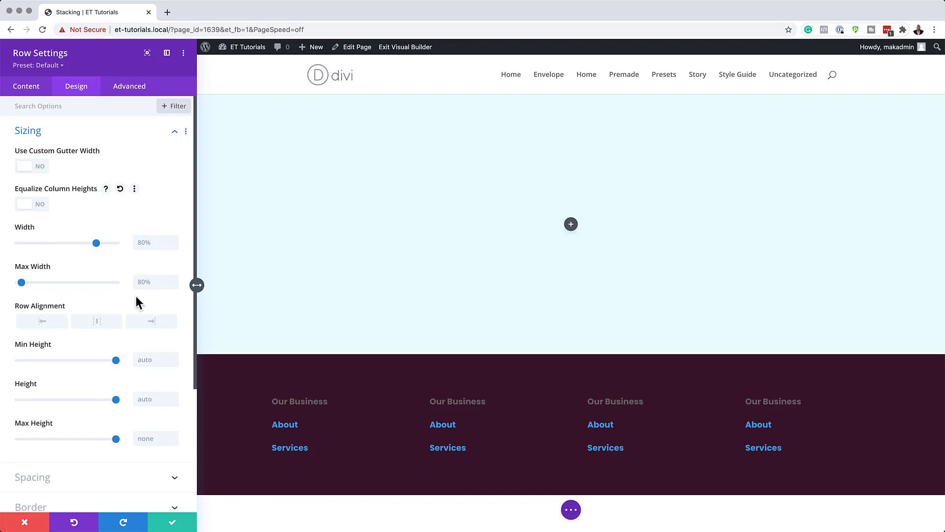
- Give the row 60% max width, centred alignment and 20vw height, then save
left_click(149, 281)
type("60%")
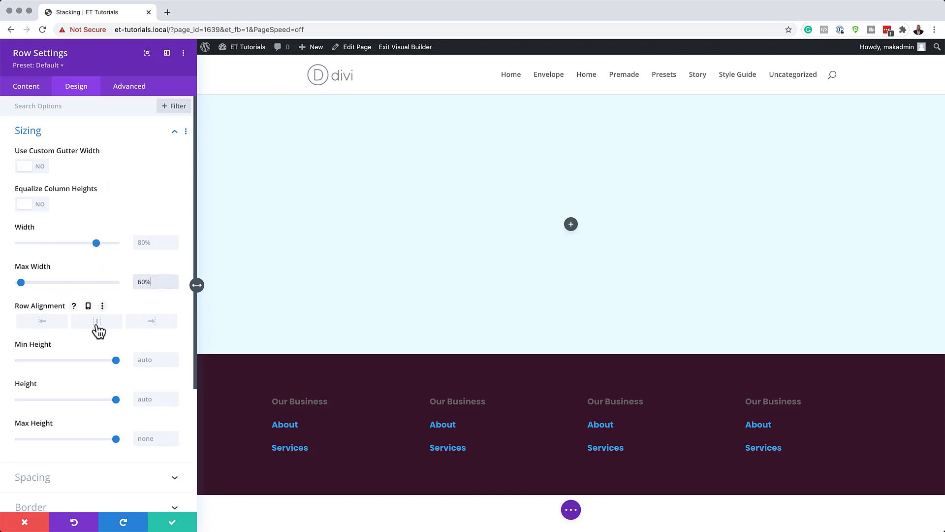
left_click(97, 322)
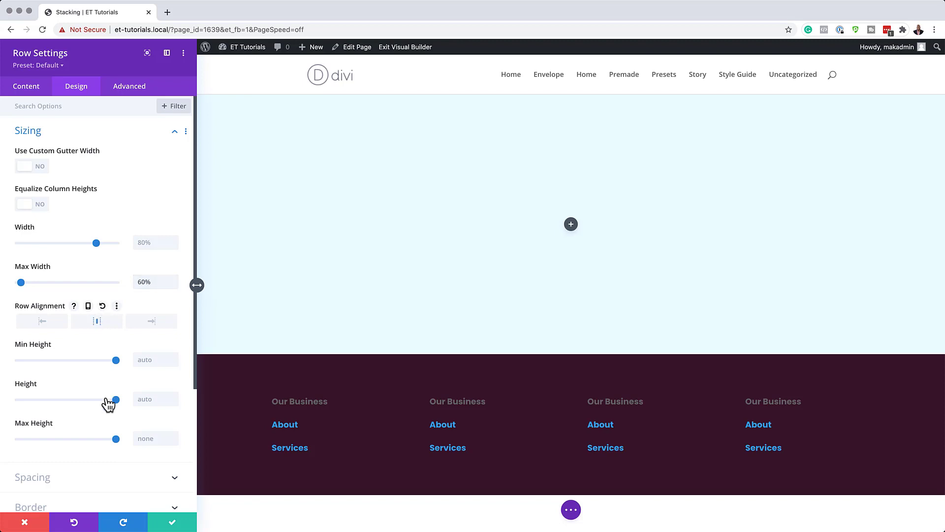
left_click(148, 397)
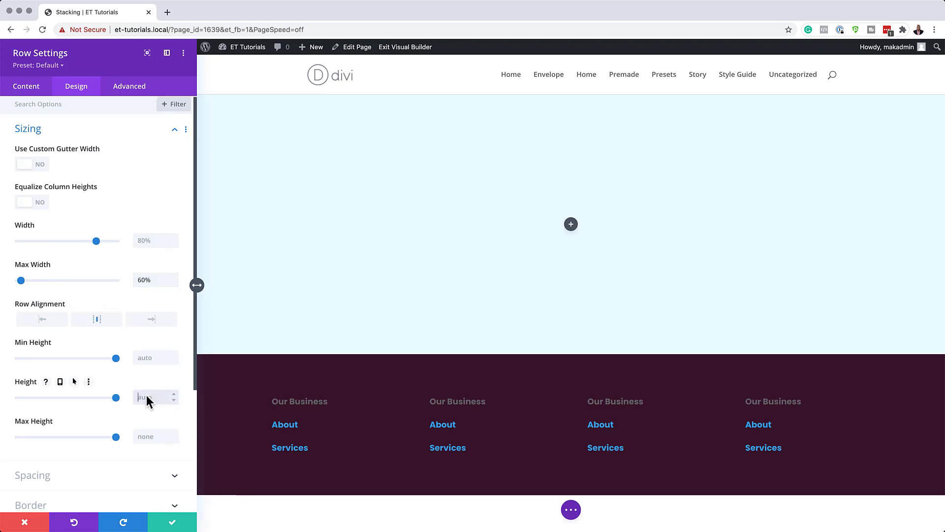
type("20vw")
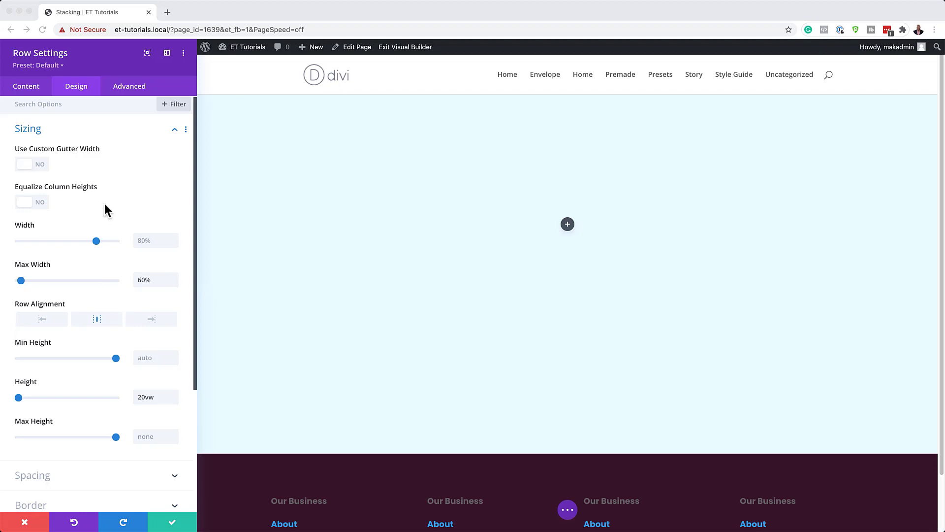
left_click(177, 522)
- Add a Text module to the empty row
left_click(470, 252)
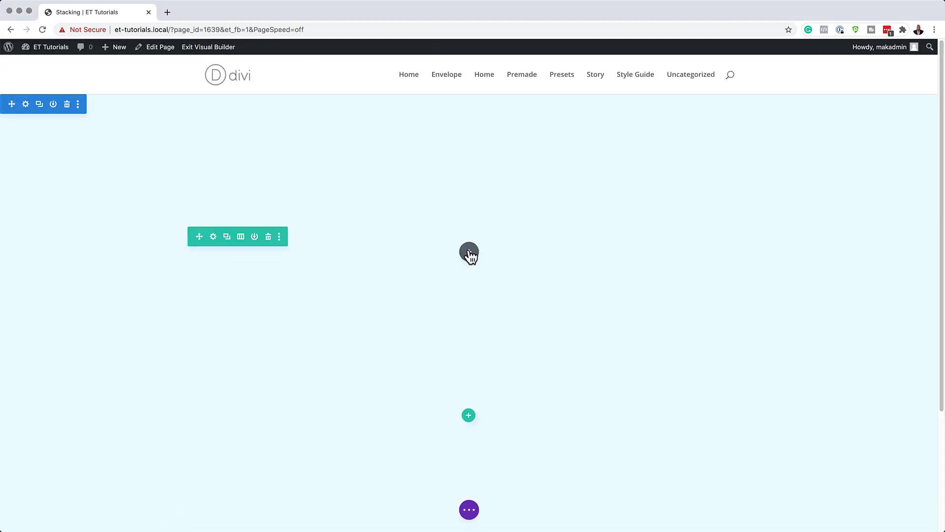
type("text")
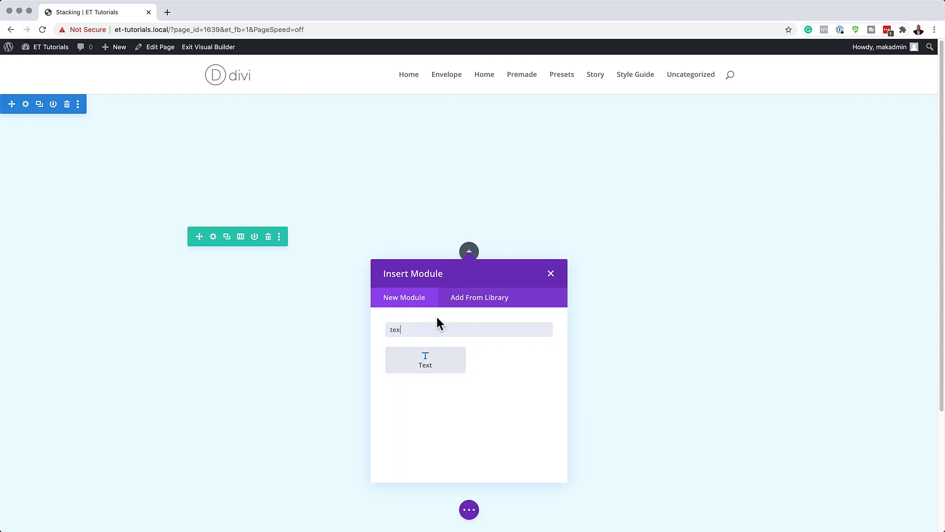
left_click(459, 367)
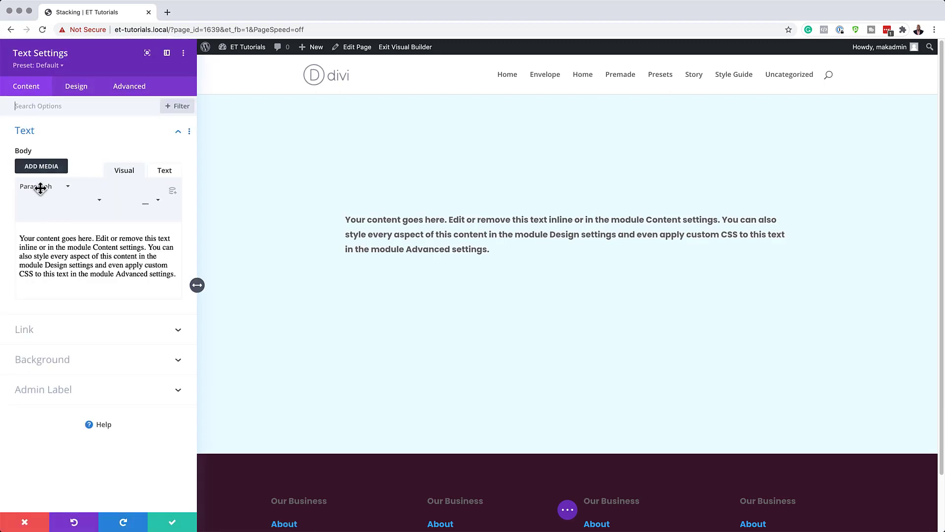
- Replace the body with the Design H2 HTML, its first D tinted rgba(83,144,193,0.1)
left_click(166, 172)
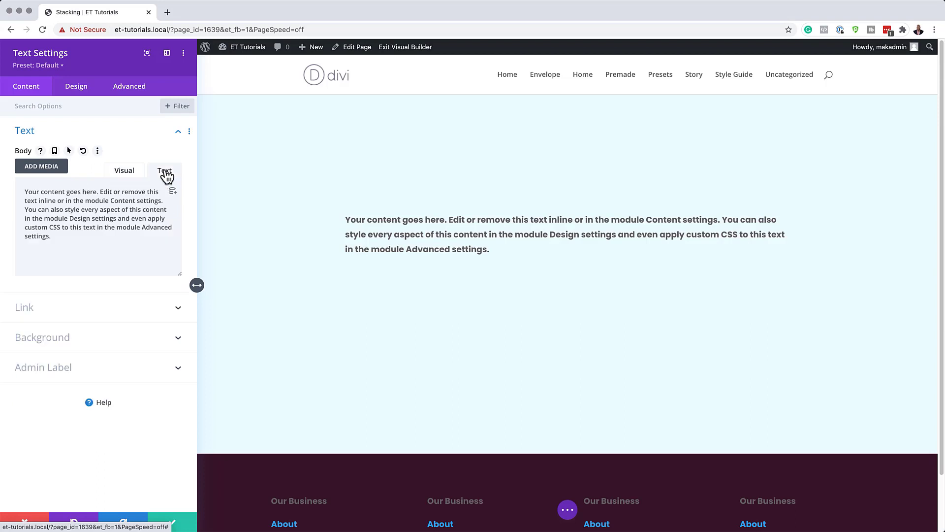
left_click_drag(56, 238, 23, 182)
type("<h2><span style=\"color: rgba(83,144,193,0.1)\">D</span>esign</h2> that jumps off the page")
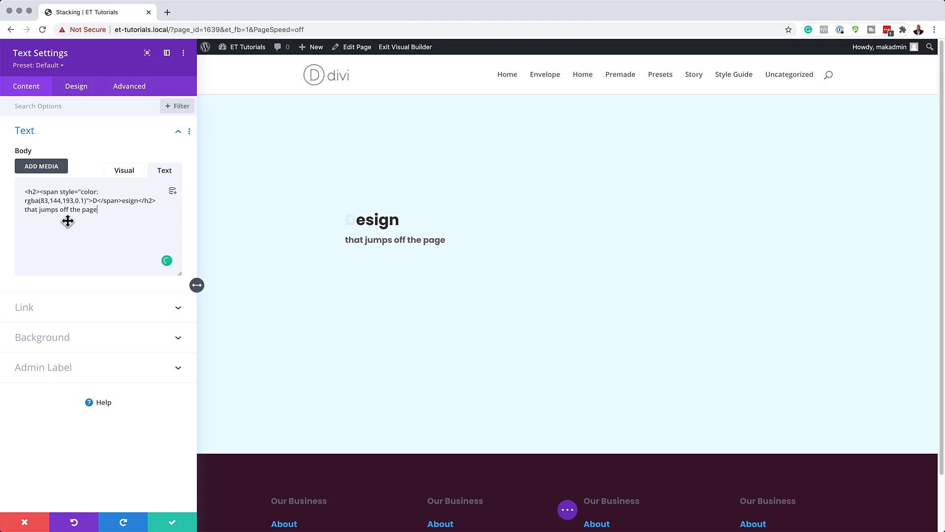
left_click(345, 219)
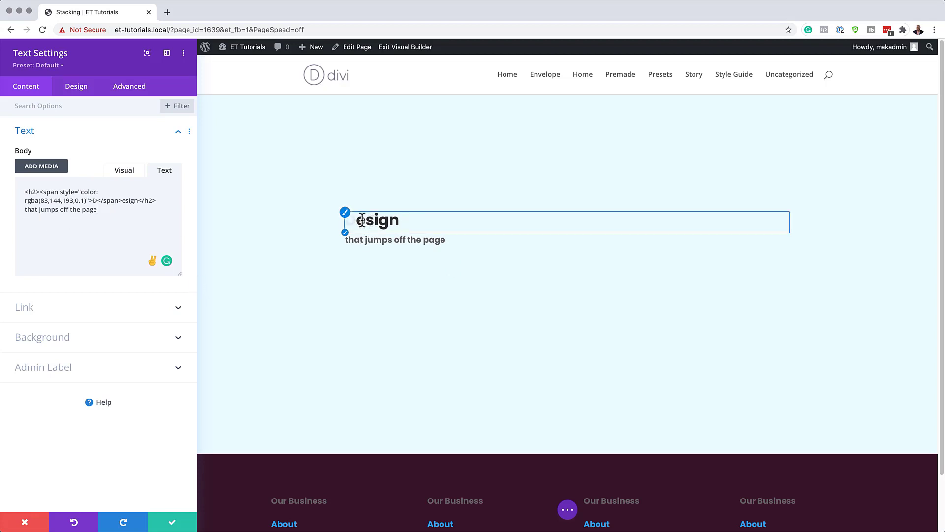
left_click(124, 170)
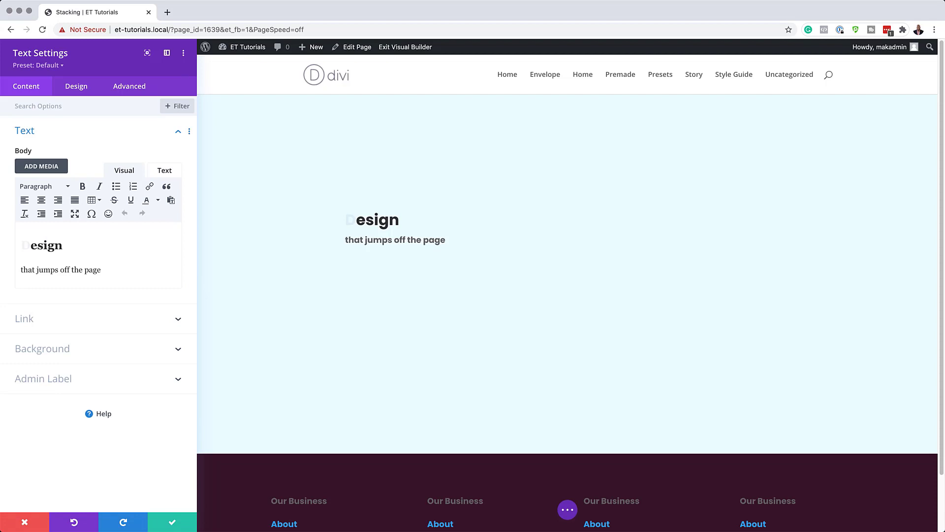
- Set the body text to Bungee Hairline, weight Bold, size 4vw
left_click(78, 88)
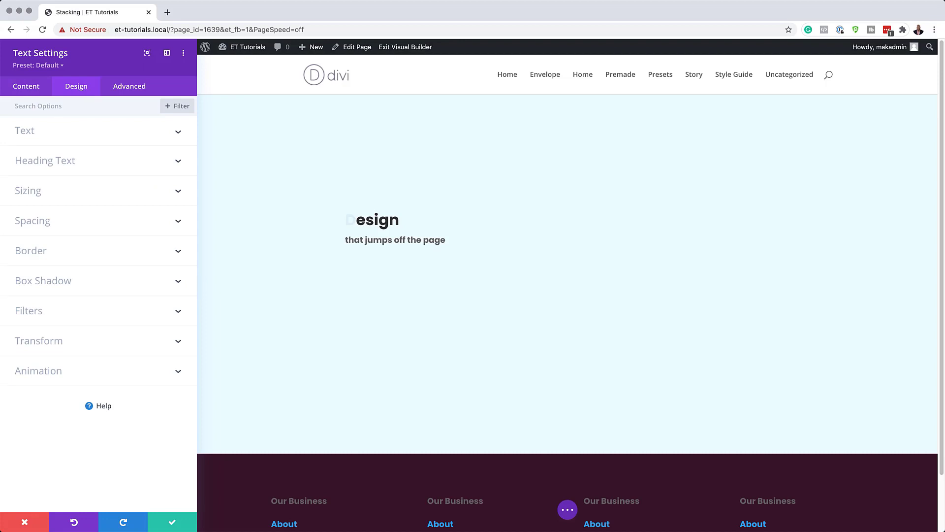
left_click(83, 129)
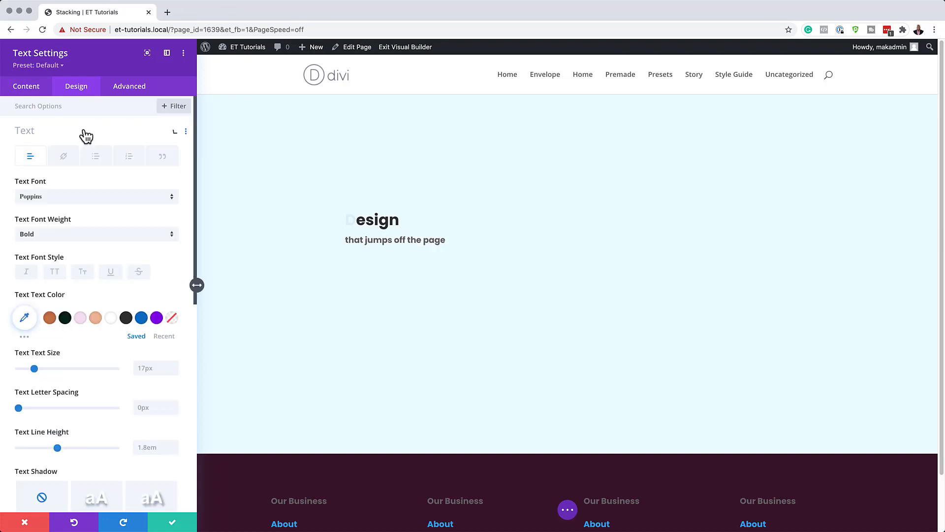
left_click(59, 199)
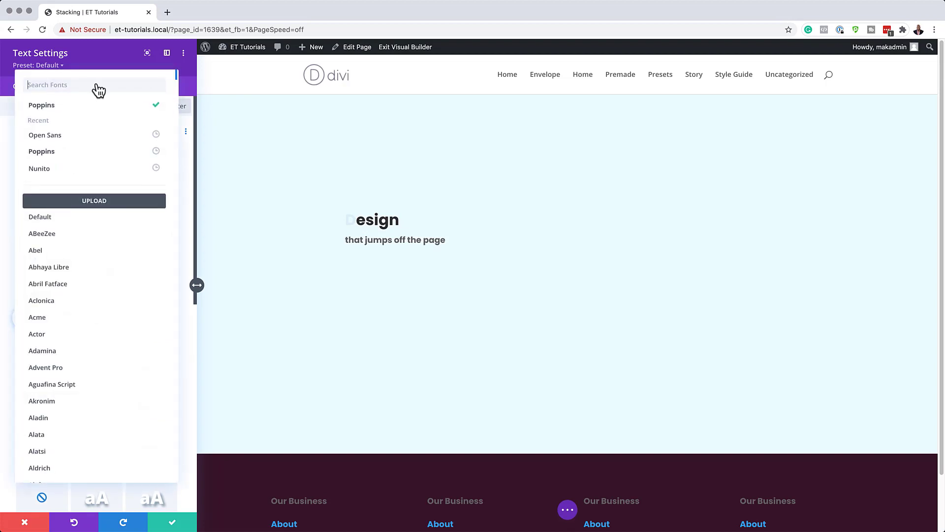
type("bung")
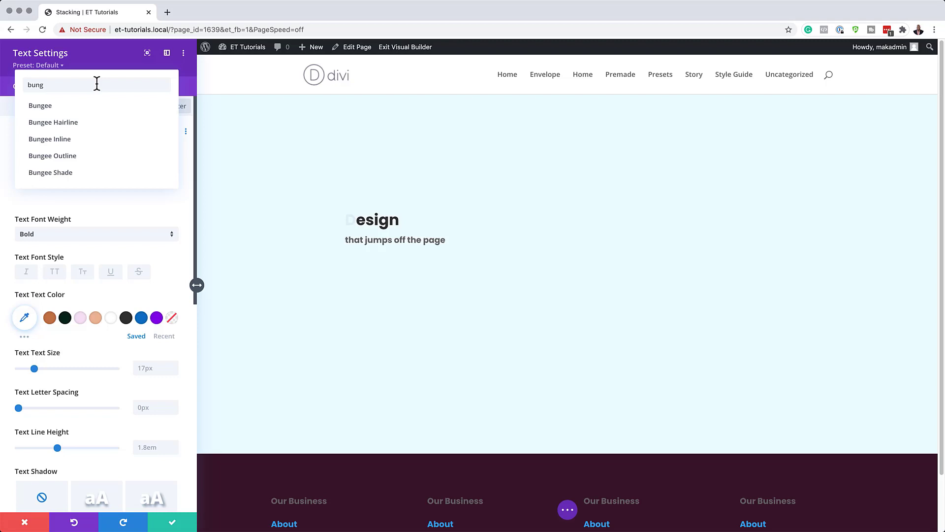
left_click(65, 120)
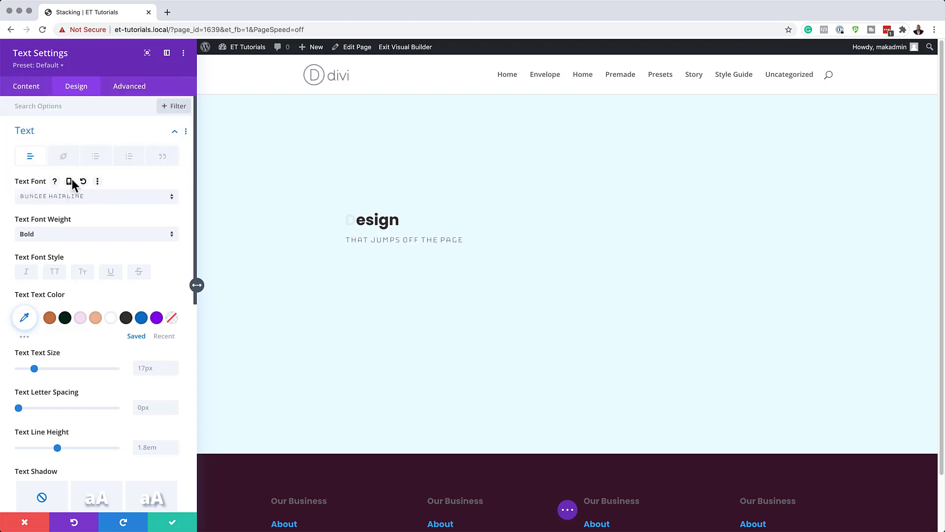
left_click(74, 240)
left_click(70, 266)
left_click(155, 367)
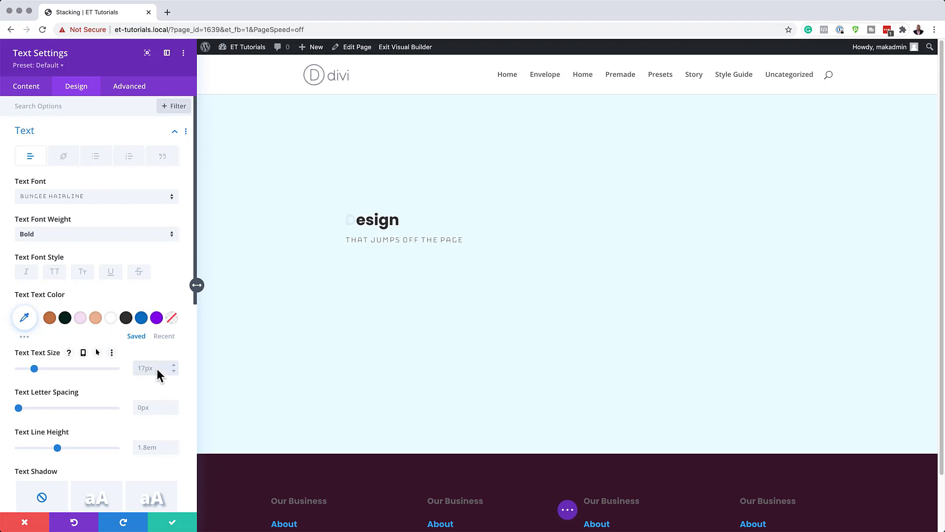
type("4vw")
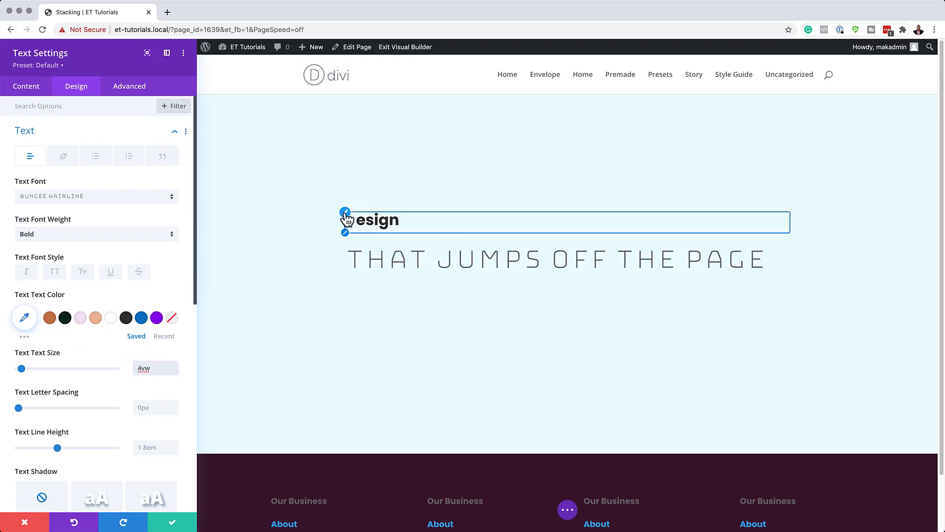
- Give the H2 Design heading Bungee Hairline font in blue #0c71c3
left_click(346, 216)
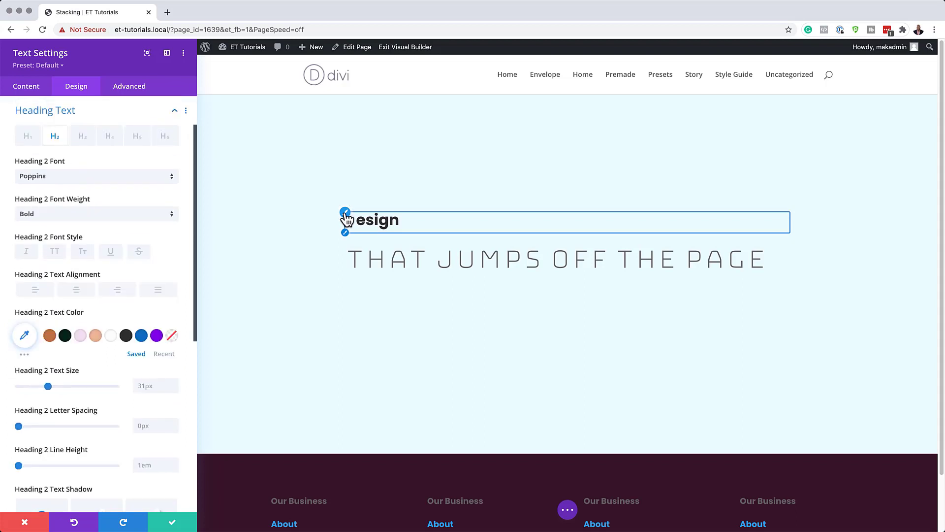
left_click(55, 177)
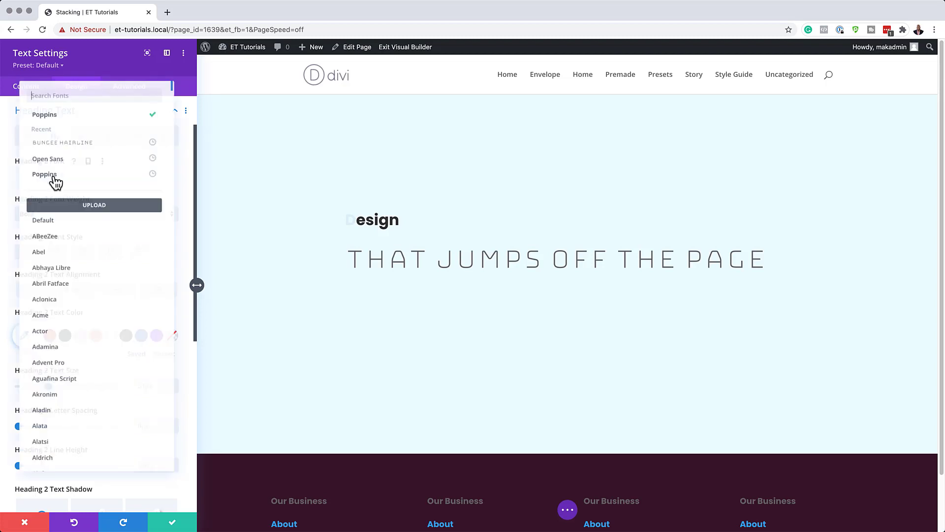
left_click(100, 140)
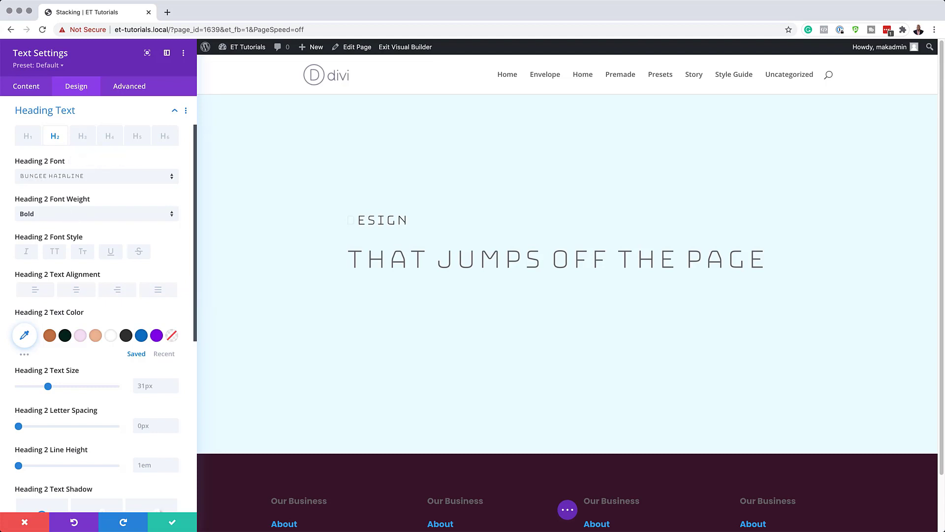
left_click(142, 336)
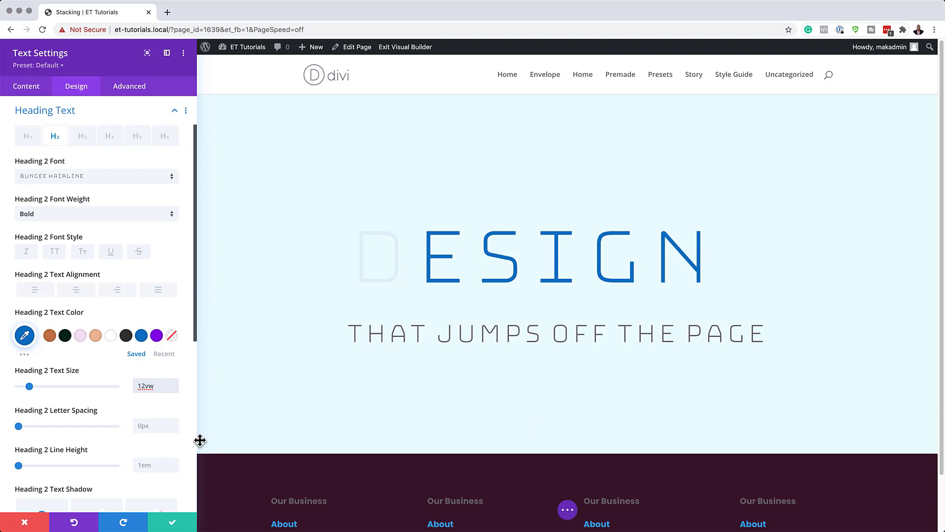
- Set the Design heading's line height to 1.5em
scroll(137, 429, "down", 3)
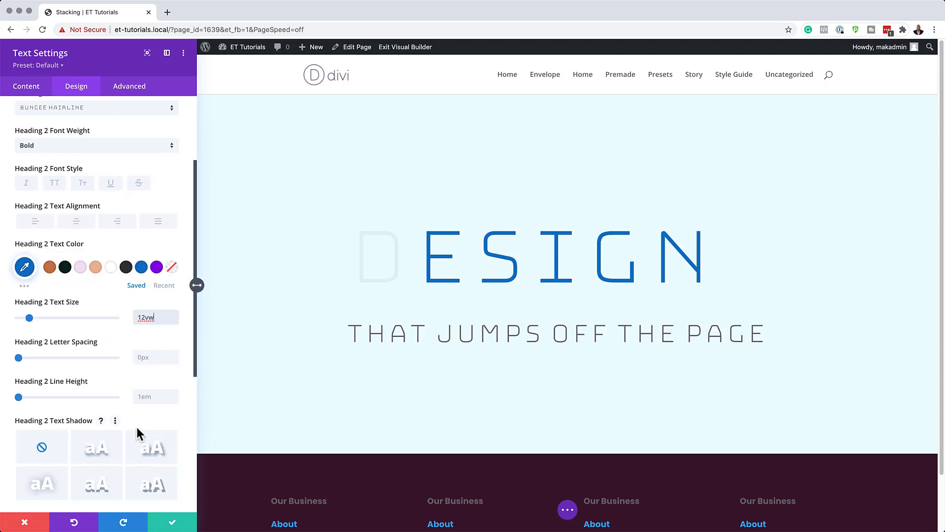
left_click(158, 396)
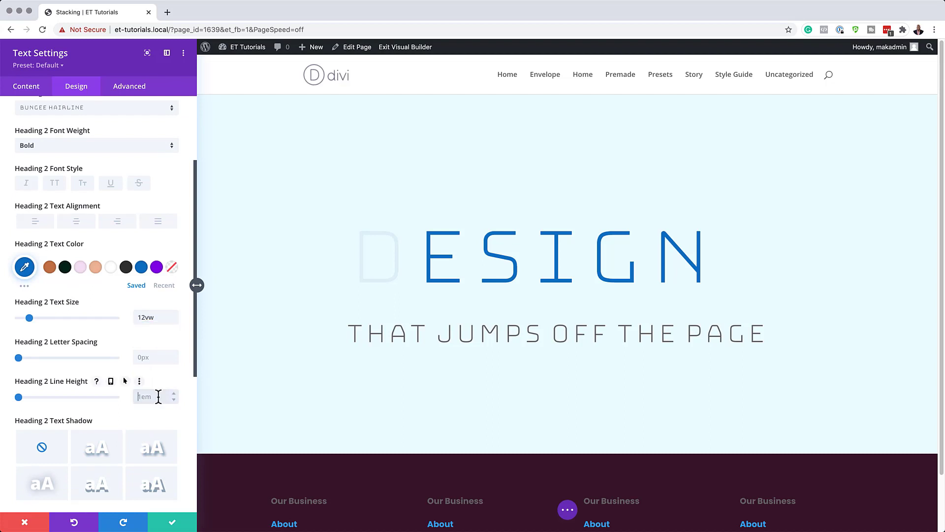
type("1.5em")
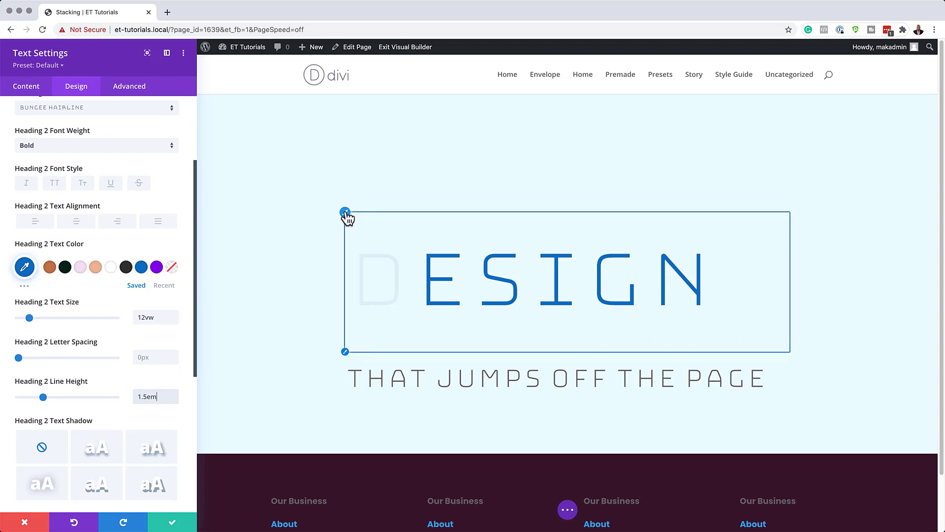
left_click(345, 213)
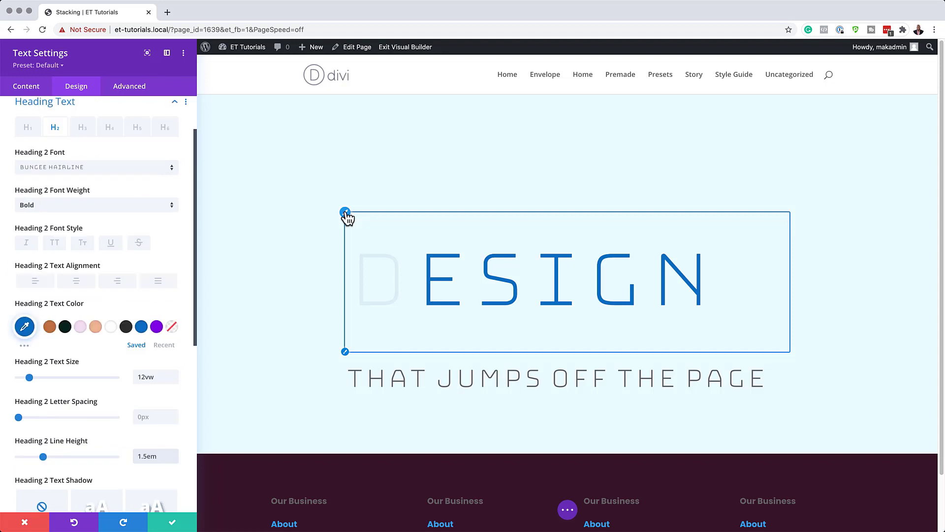
- Switch the Heading 2 font from Bungee Hairline to Bungee Shade
left_click(97, 176)
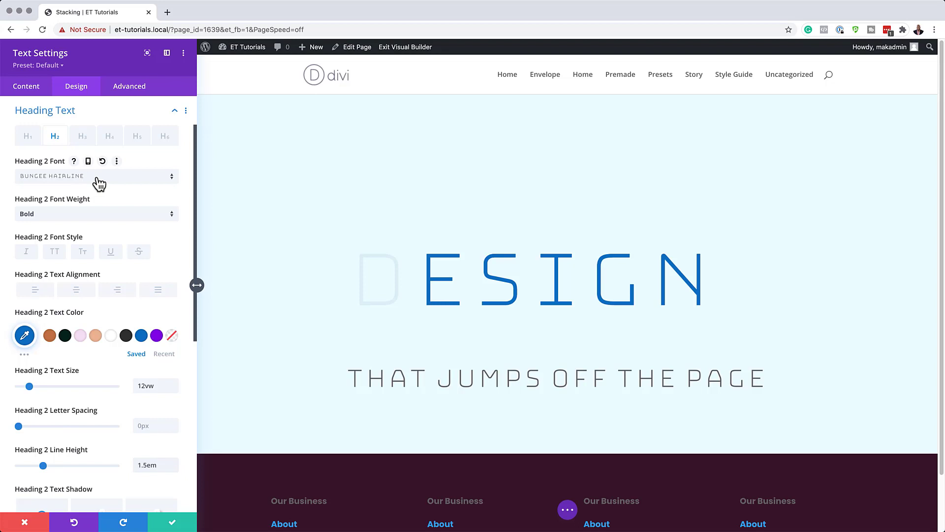
left_click(99, 183)
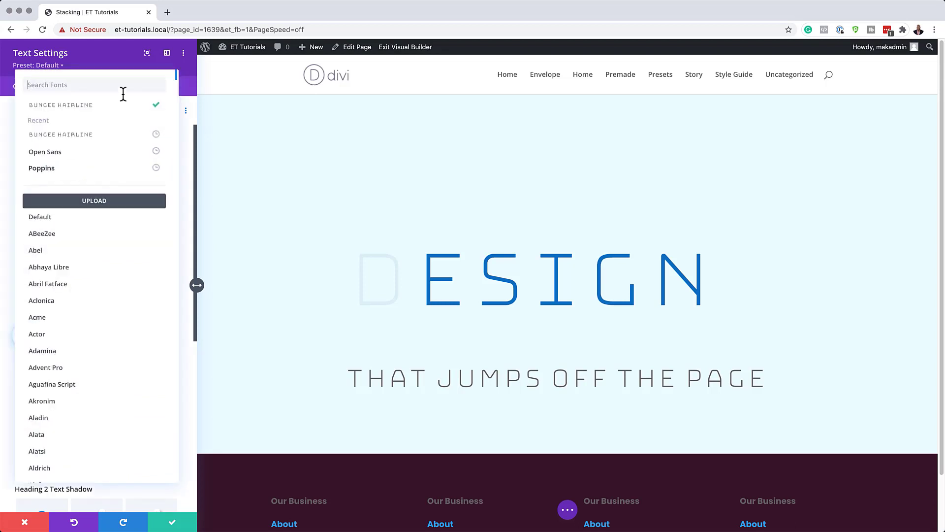
type("bun")
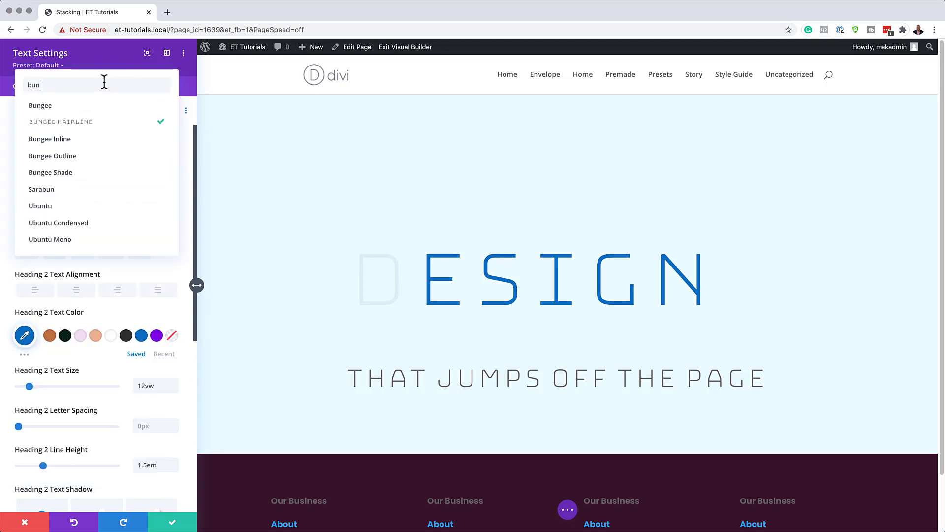
left_click(68, 173)
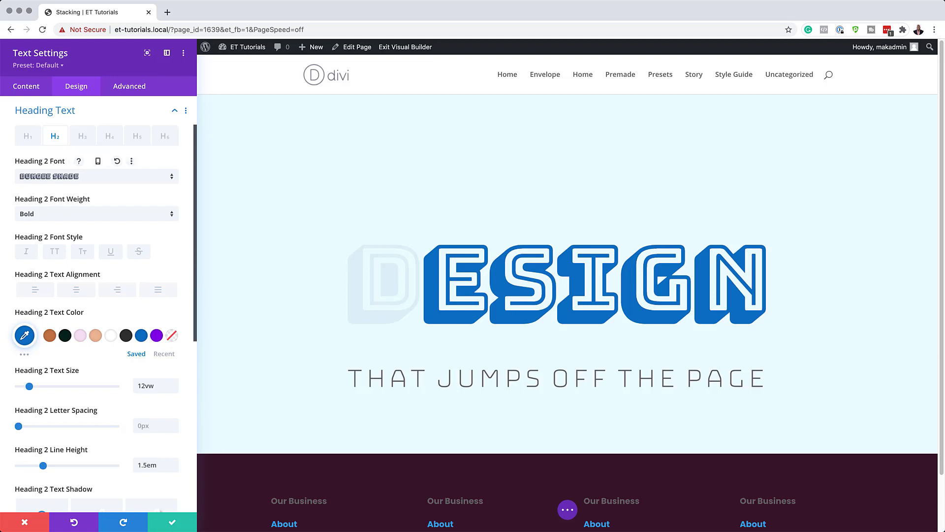
scroll(100, 358, "down", 5)
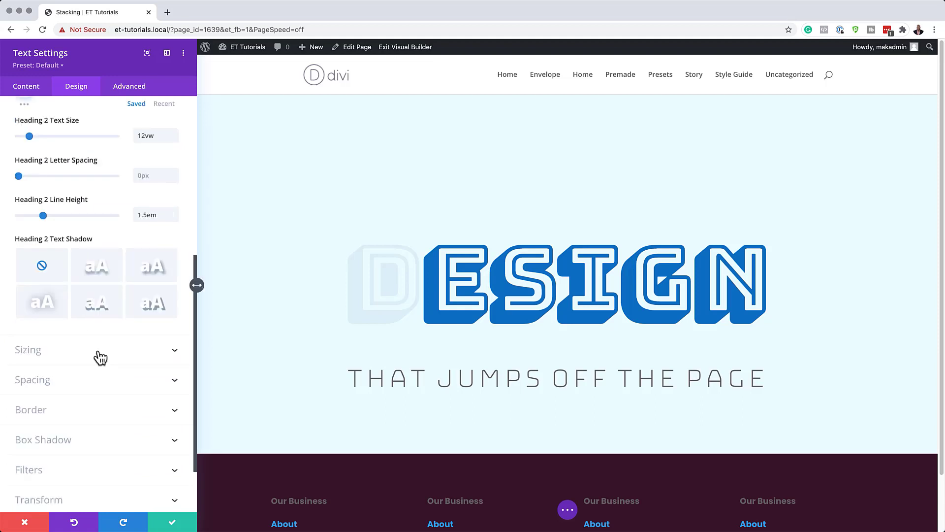
- Set the text module's width to 100% and position to Absolute, then save
left_click(100, 358)
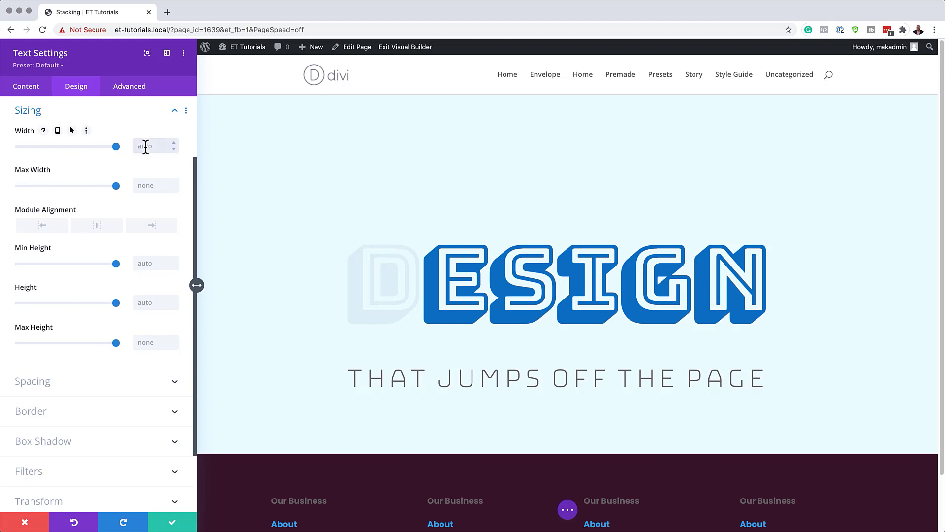
type("%")
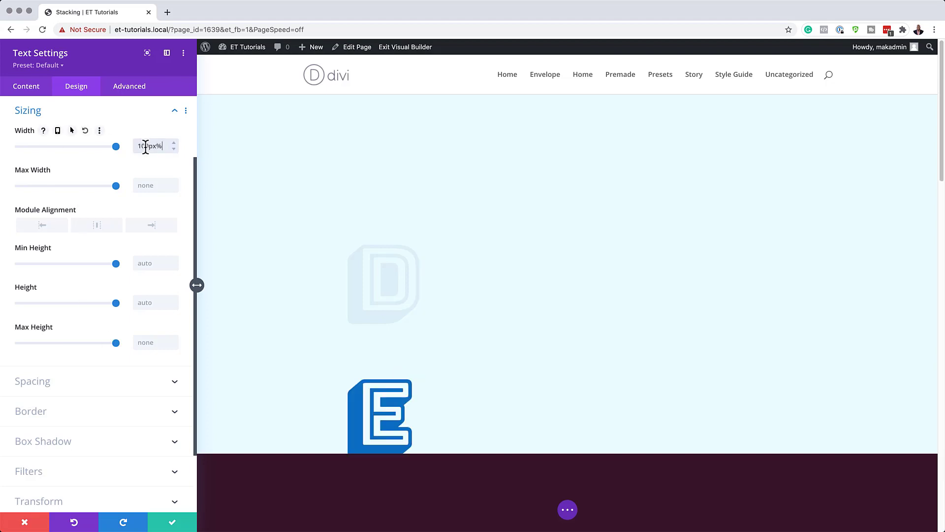
left_click(129, 86)
left_click(57, 260)
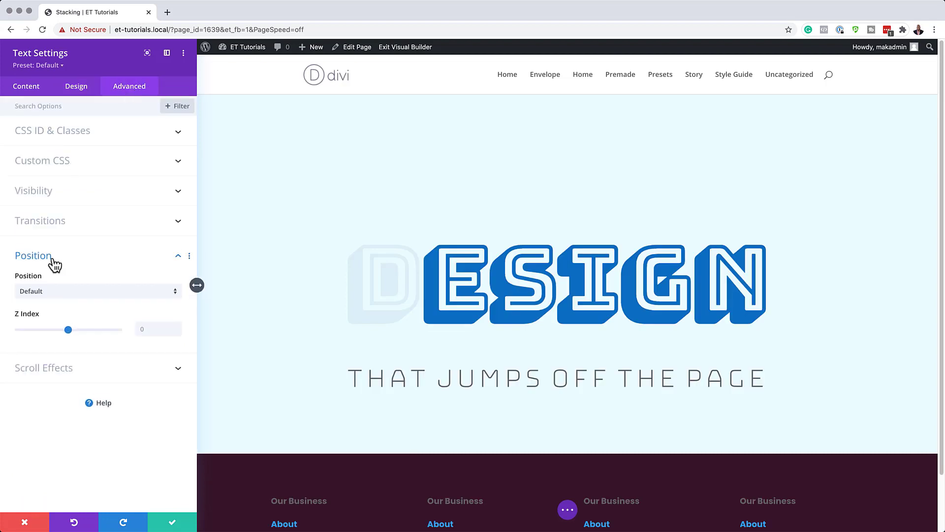
left_click(58, 293)
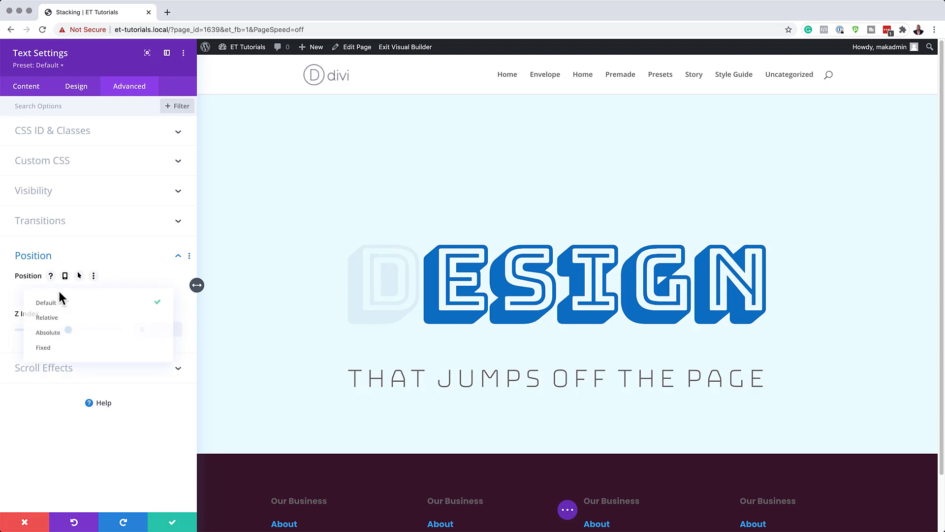
left_click(83, 333)
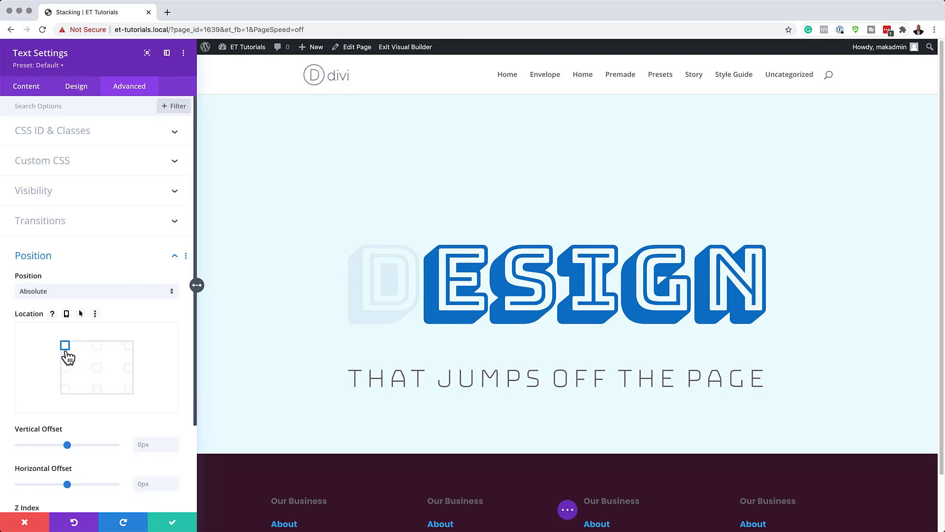
left_click(172, 523)
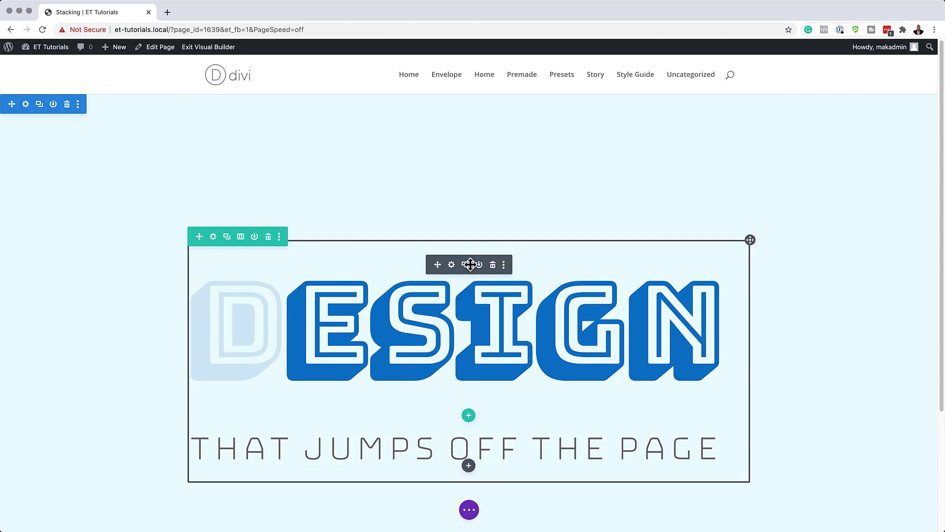
- In wireframe view, strip the second text module's HTML so it holds only the letter D
scroll(463, 270, "down", 1)
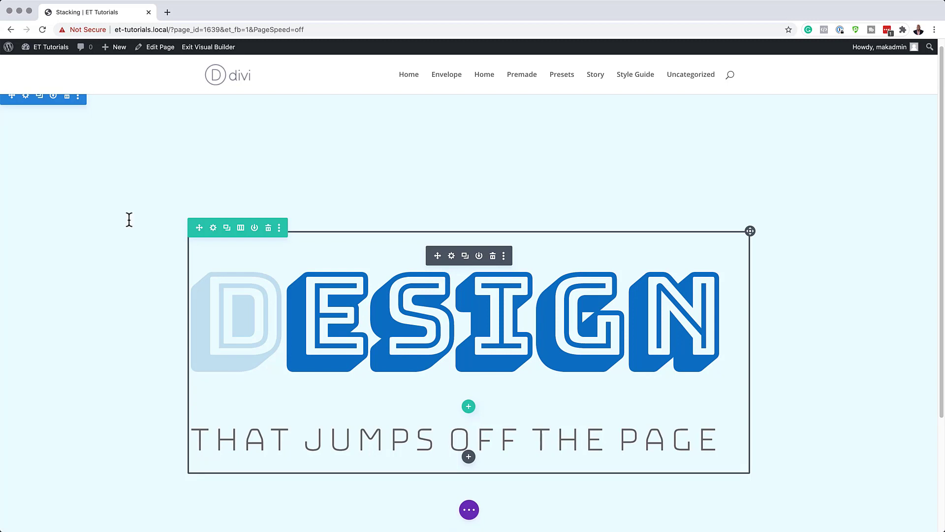
mouse_move(46, 516)
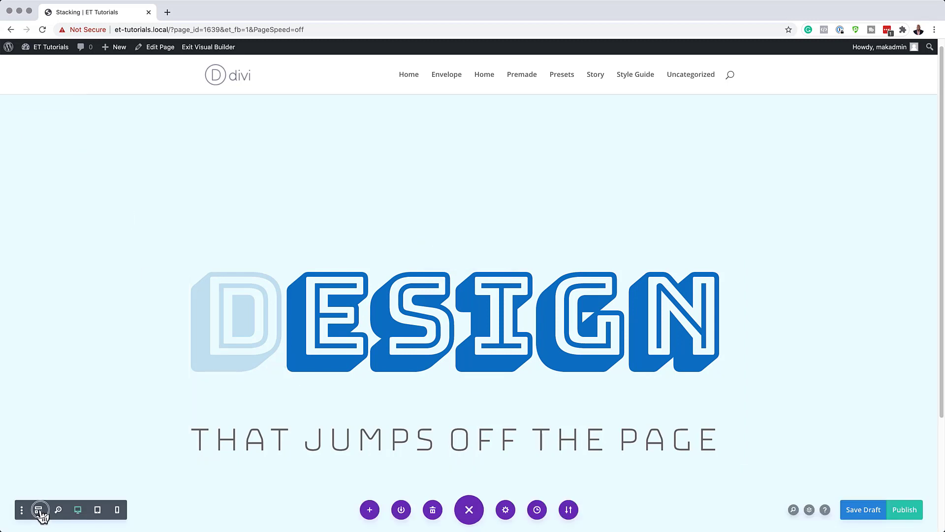
left_click(39, 510)
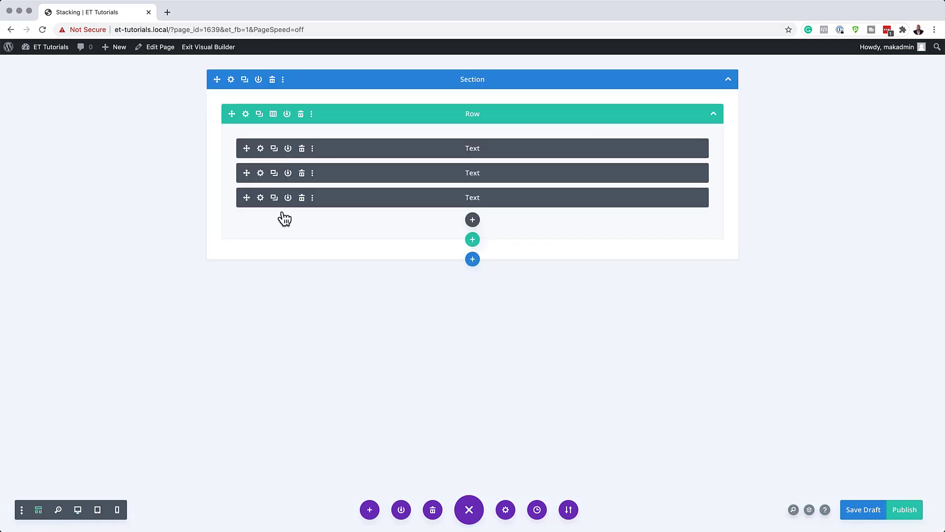
left_click(261, 149)
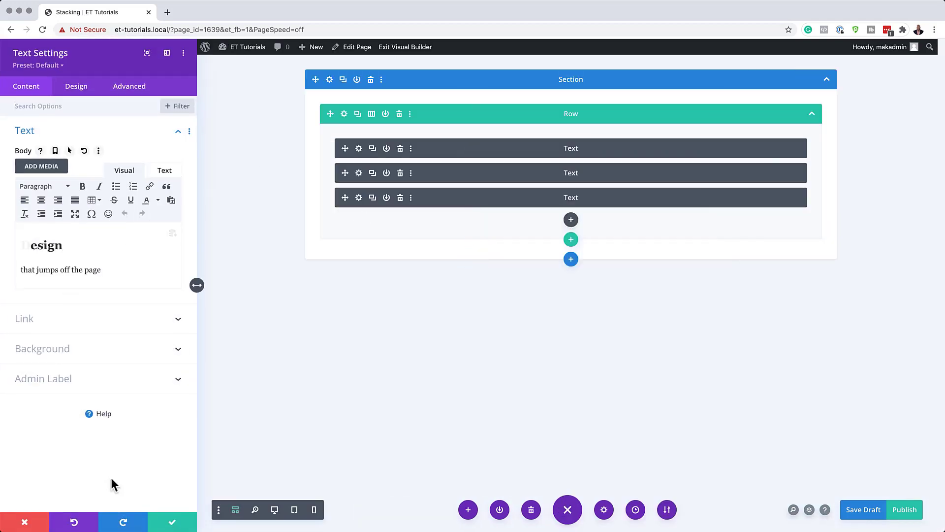
left_click(26, 521)
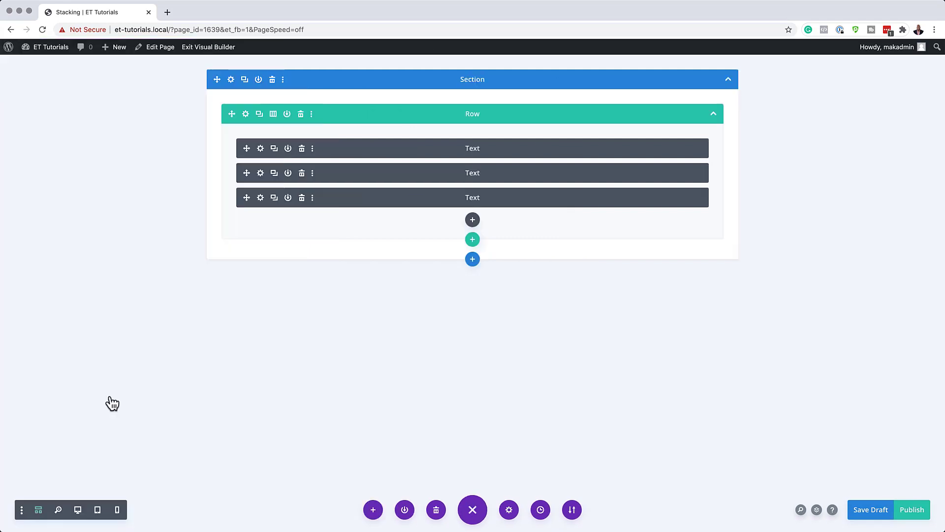
left_click(260, 173)
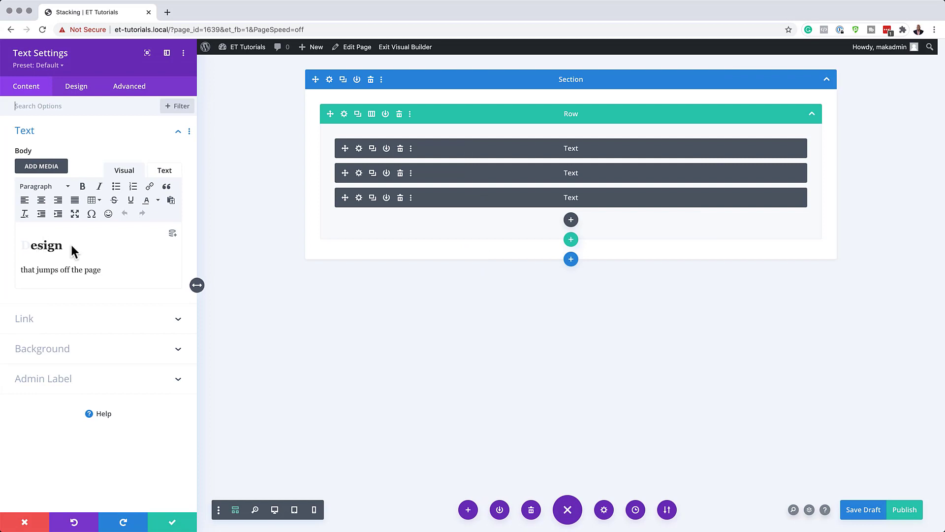
left_click(162, 171)
left_click_drag(108, 212, 1, 197)
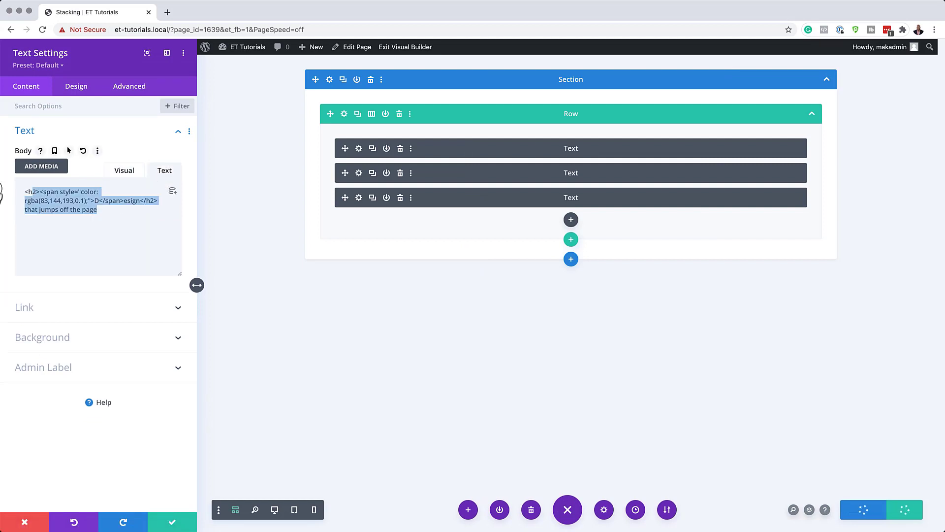
key("BackSpace")
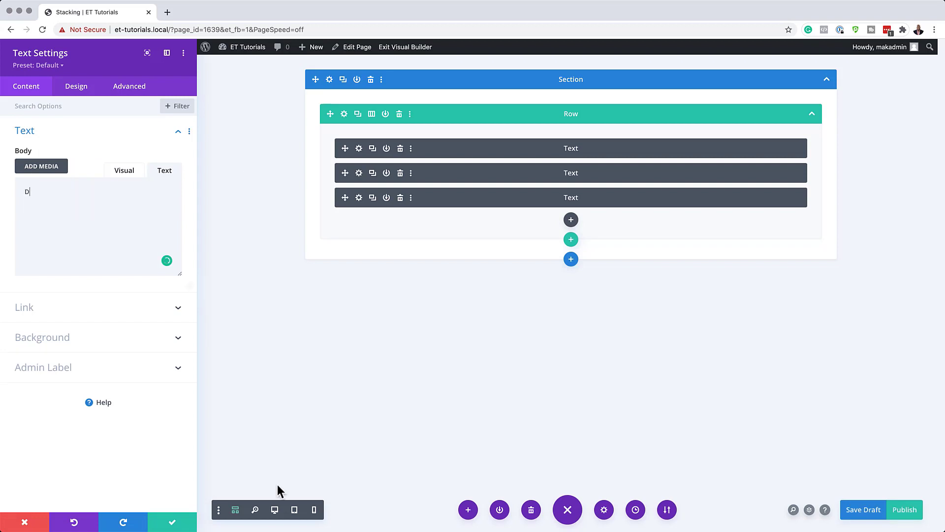
left_click(275, 510)
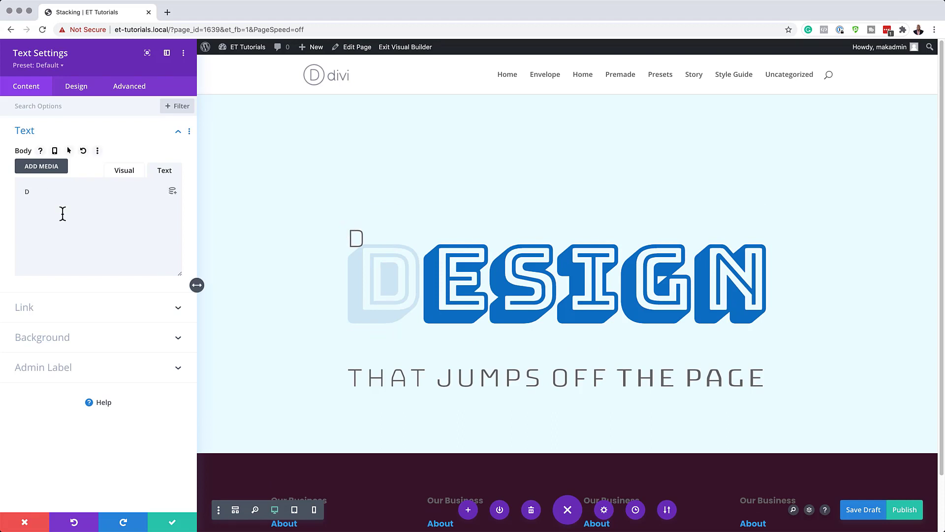
- Set the D module's body text font to Bungee Shade and save the page
left_click(77, 87)
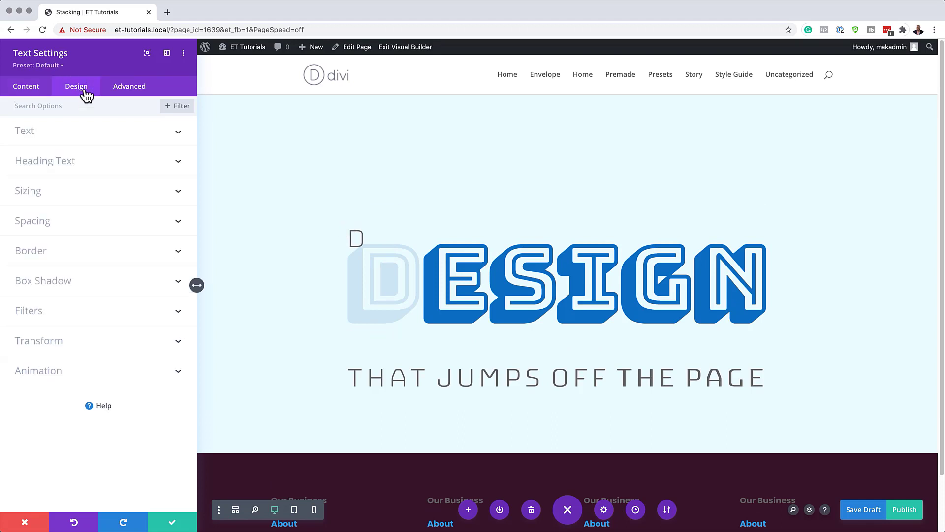
left_click(68, 137)
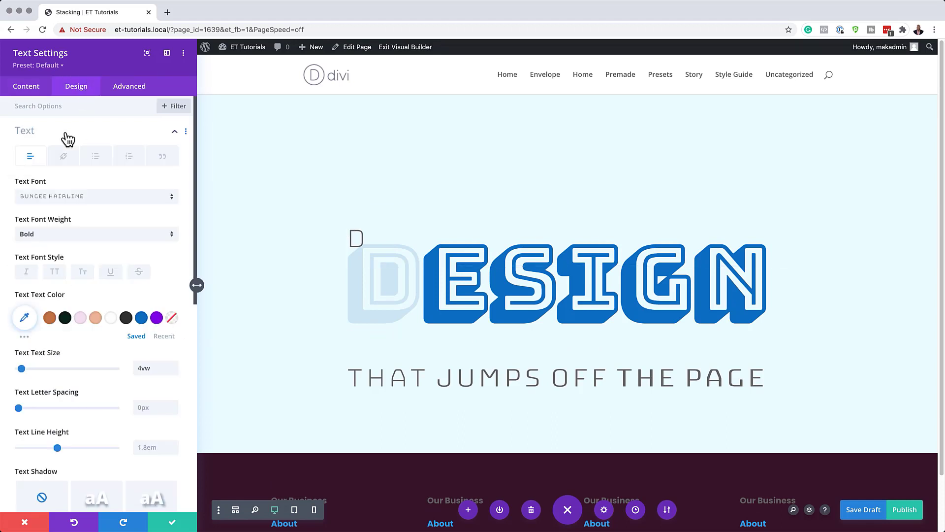
left_click(107, 206)
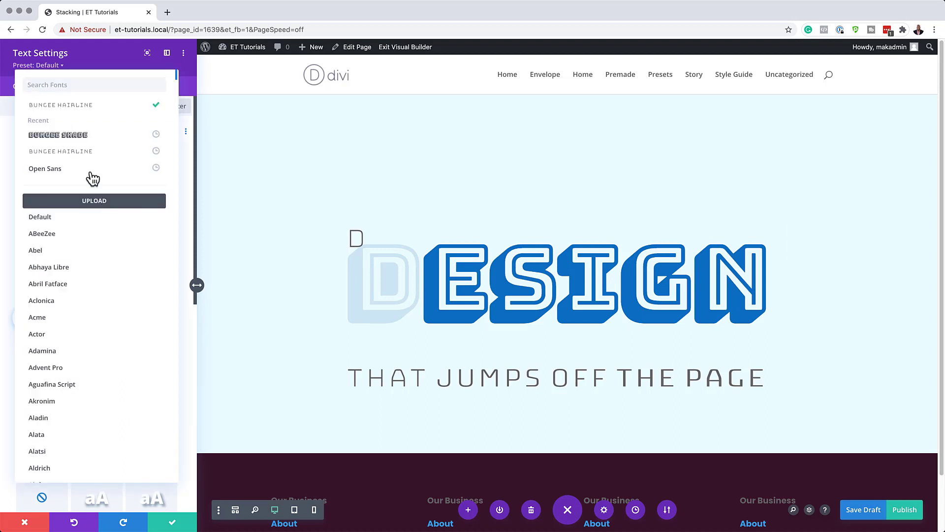
left_click(94, 135)
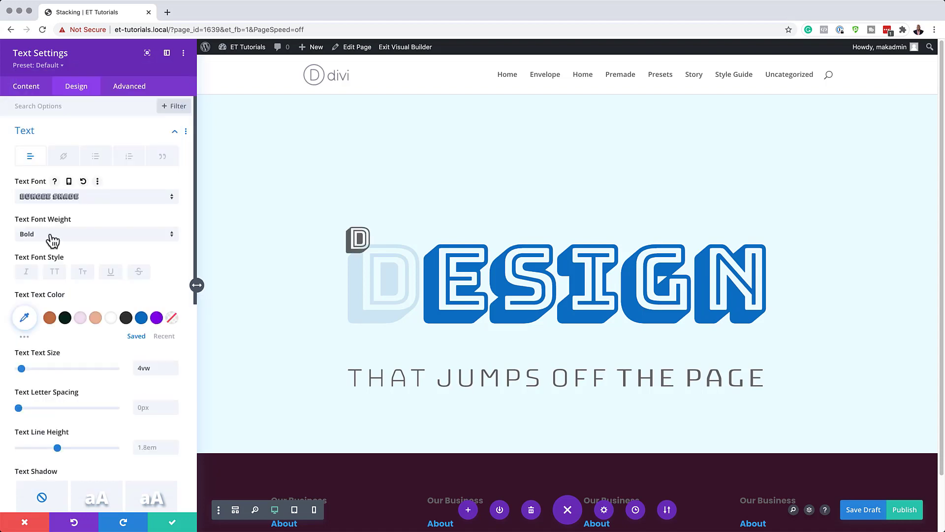
key("super+s")
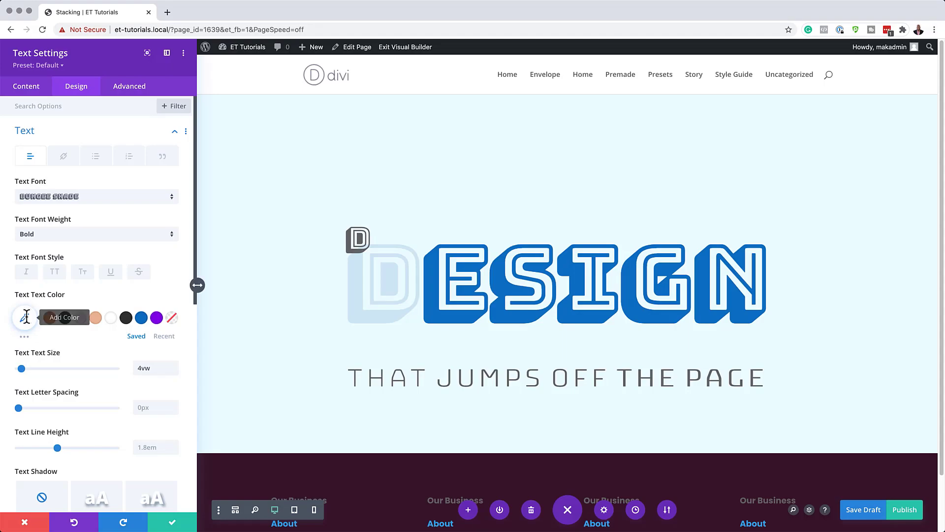
- Change the D's text colour to translucent blue rgba(83,144,193,0.3)
left_click(26, 316)
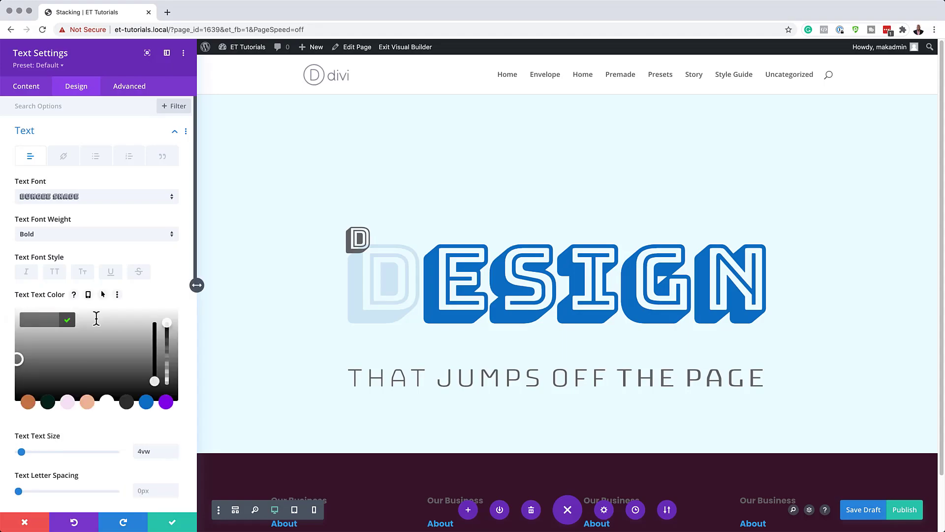
left_click_drag(167, 333, 167, 338)
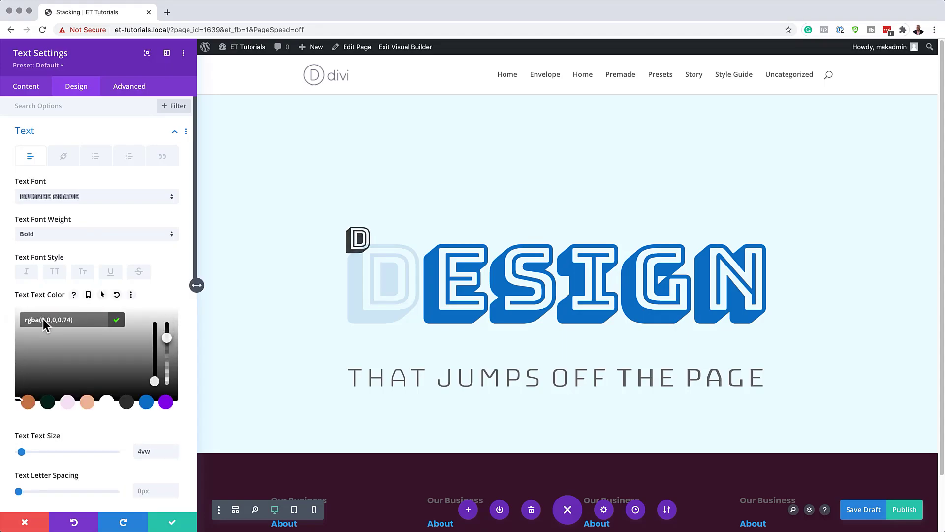
left_click_drag(40, 320, 67, 320)
type("83,144,193,0.3")
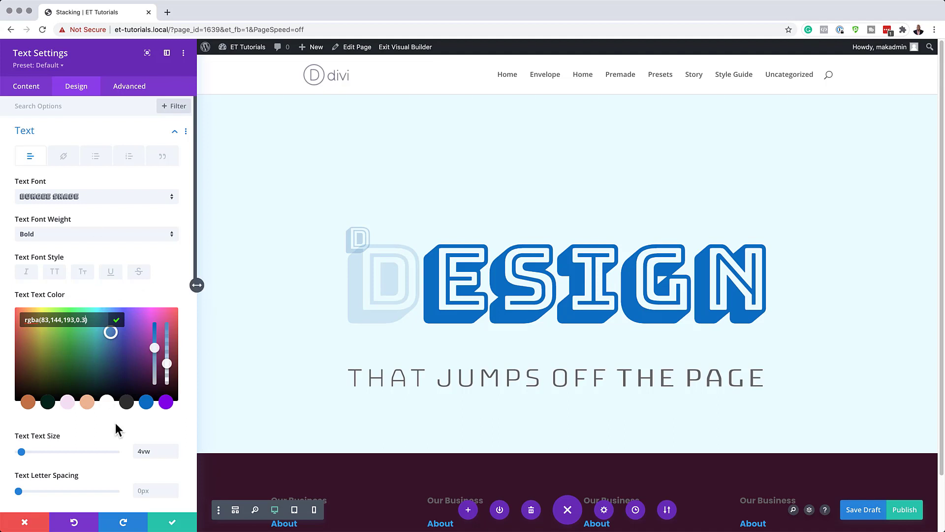
- Set the D's text size to 12vw and its line height to 1em
left_click(134, 451)
type("12")
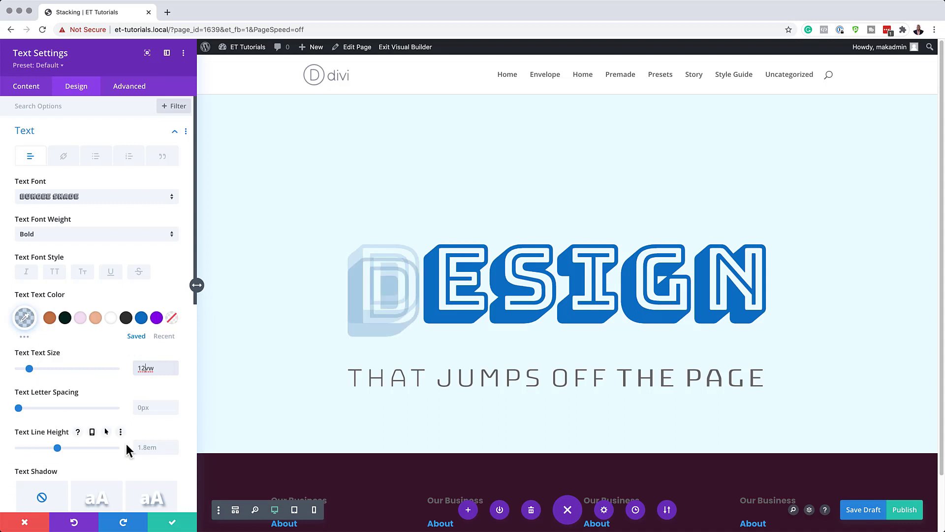
left_click(156, 447)
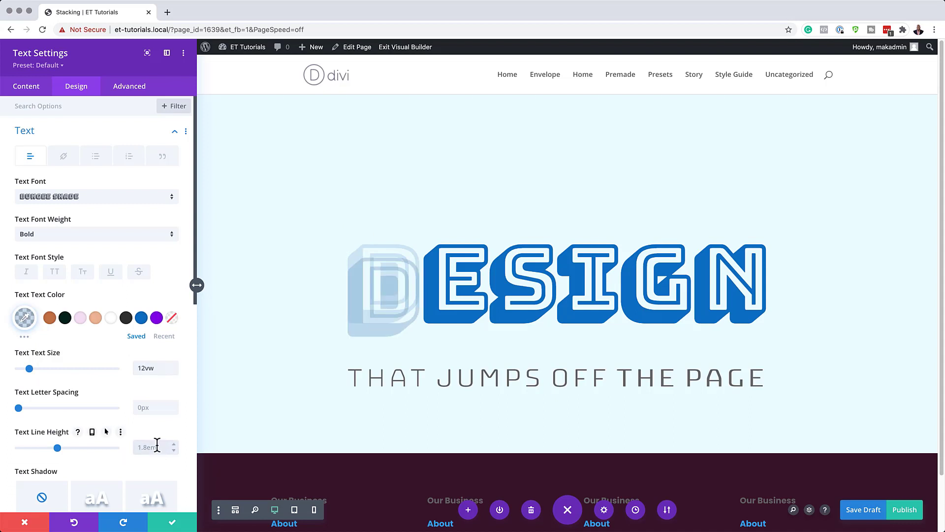
type("1em")
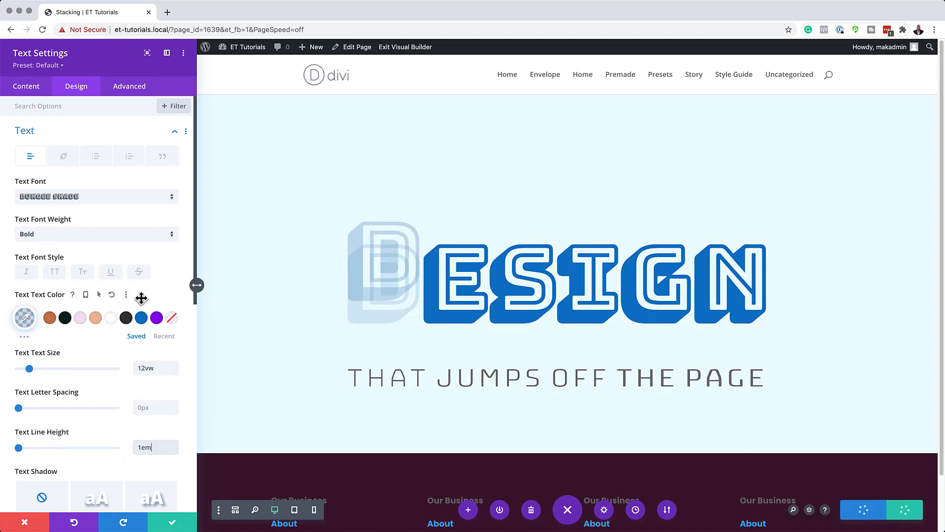
scroll(141, 298, "down", 10)
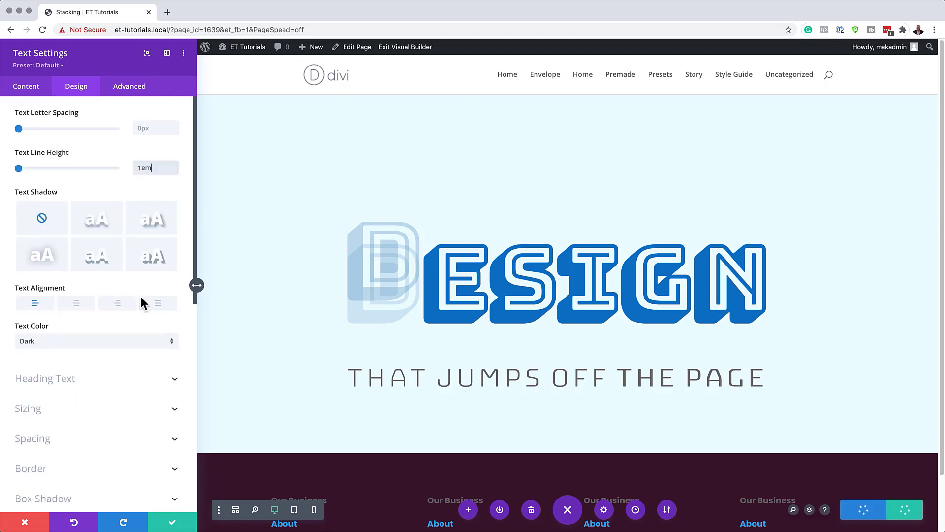
scroll(141, 301, "down", 5)
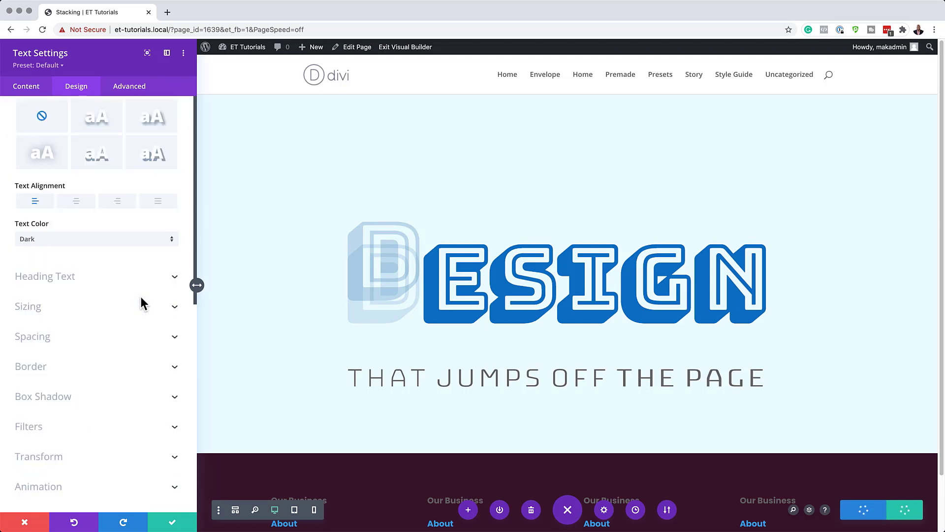
- Enable Vertical Motion on the faded D, with range handles at 20%, 40%, 60% and 80%
left_click(130, 86)
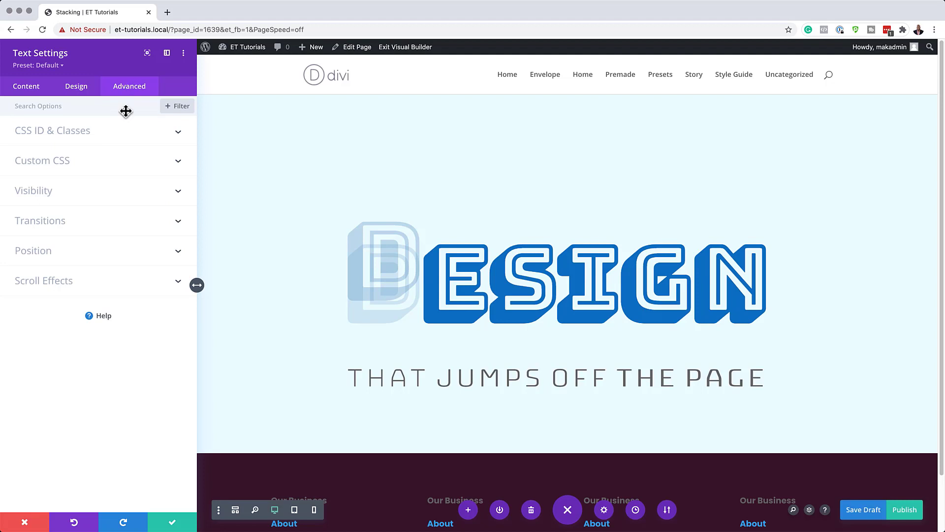
left_click(80, 282)
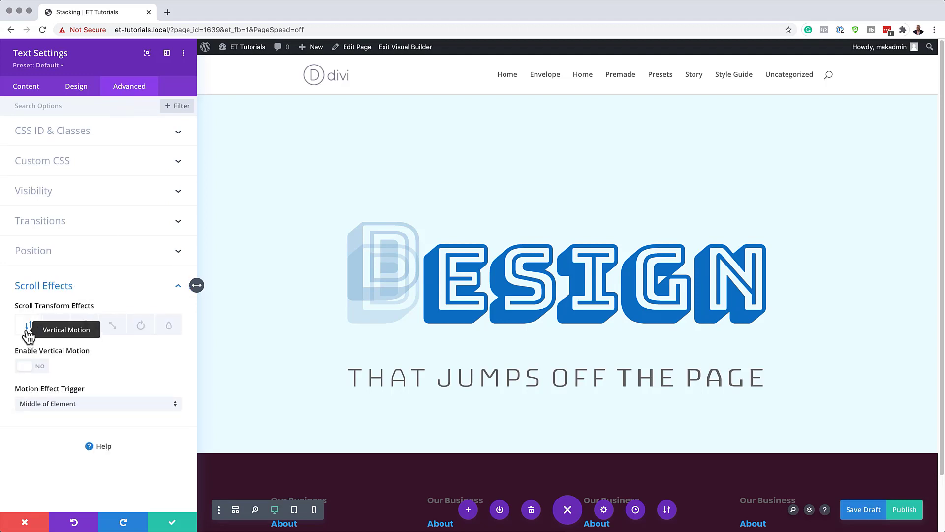
left_click(41, 370)
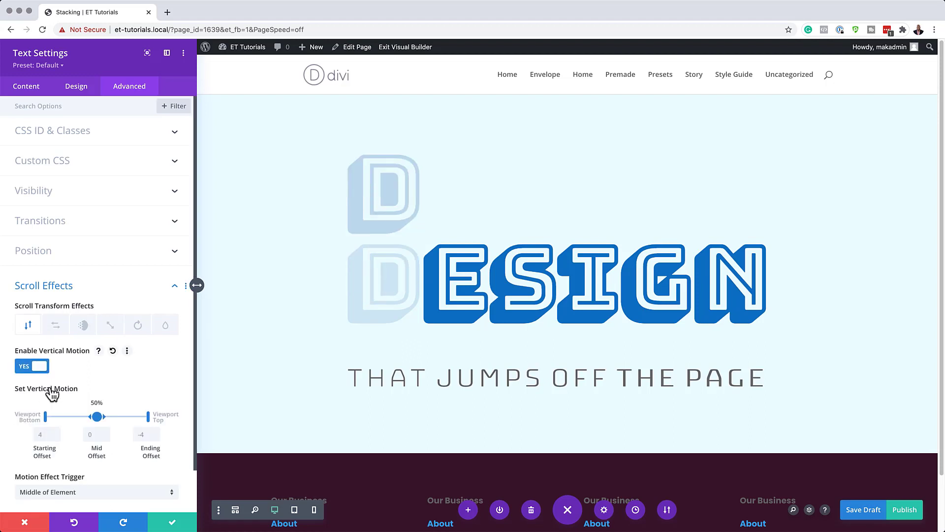
left_click_drag(47, 419, 67, 418)
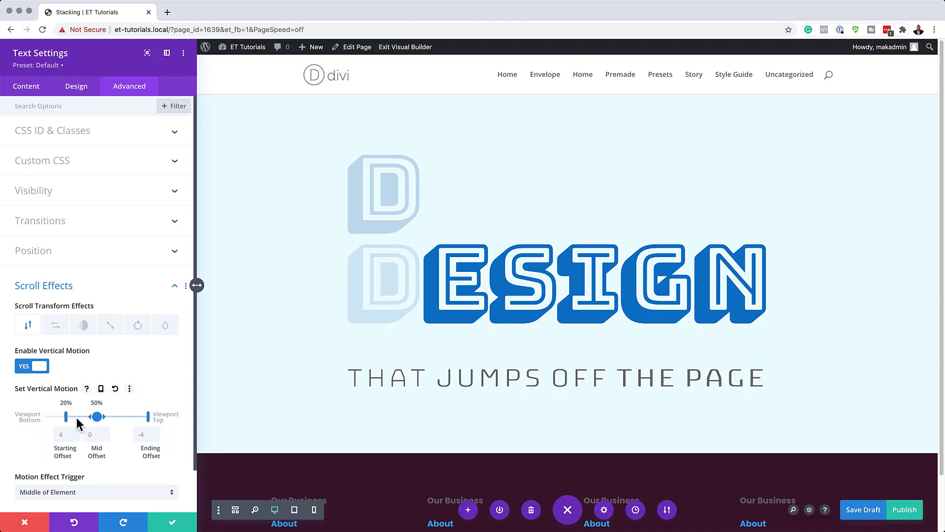
mouse_move(104, 417)
left_mouse_down()
mouse_move(118, 417)
mouse_move(85, 417)
left_mouse_up()
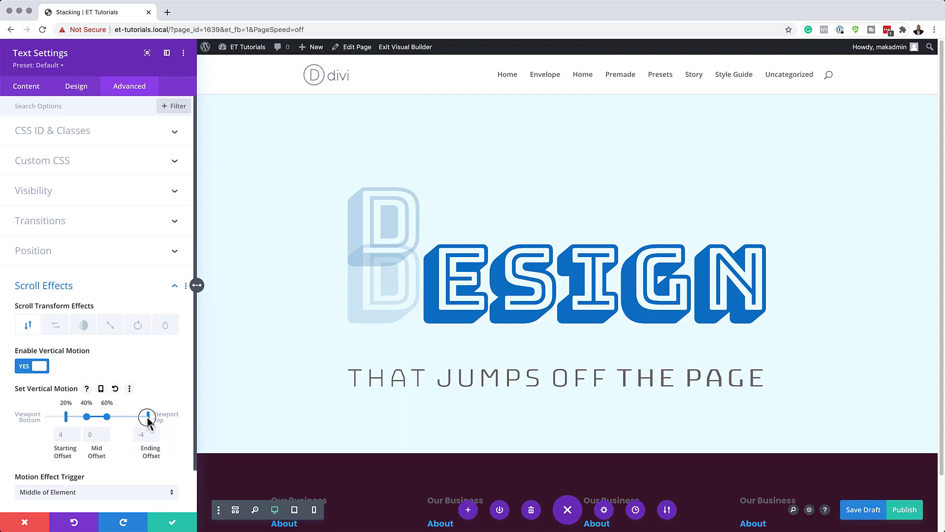
left_click_drag(148, 417, 127, 418)
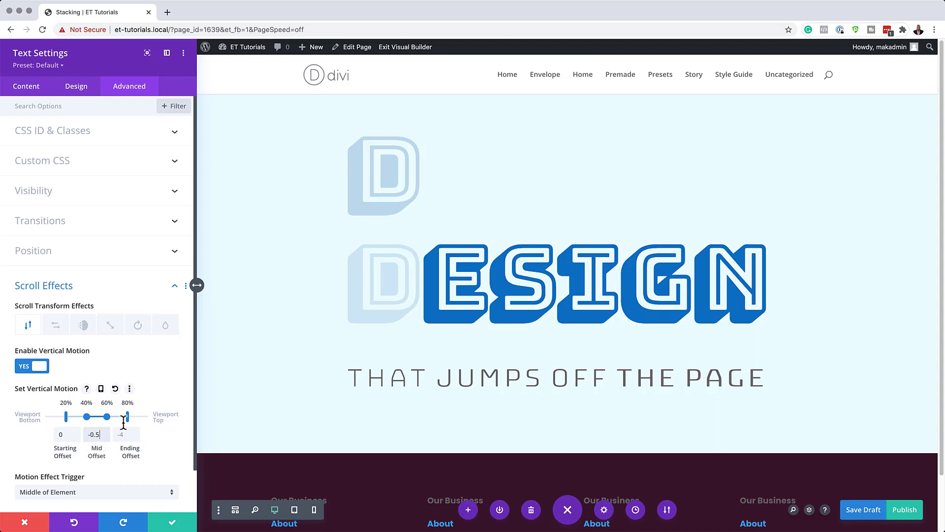
- Save the D with a 0 ending offset, then replace the third text module with a duplicate of it
type("0")
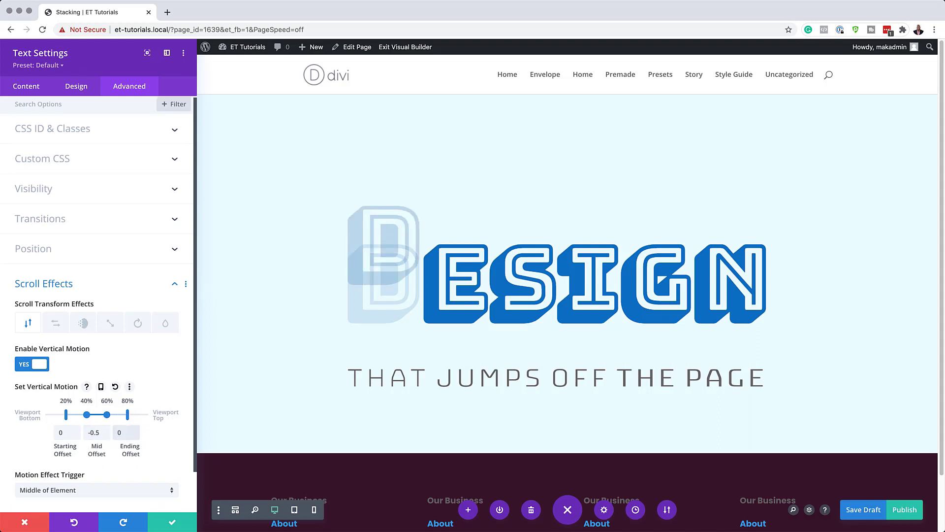
left_click(173, 522)
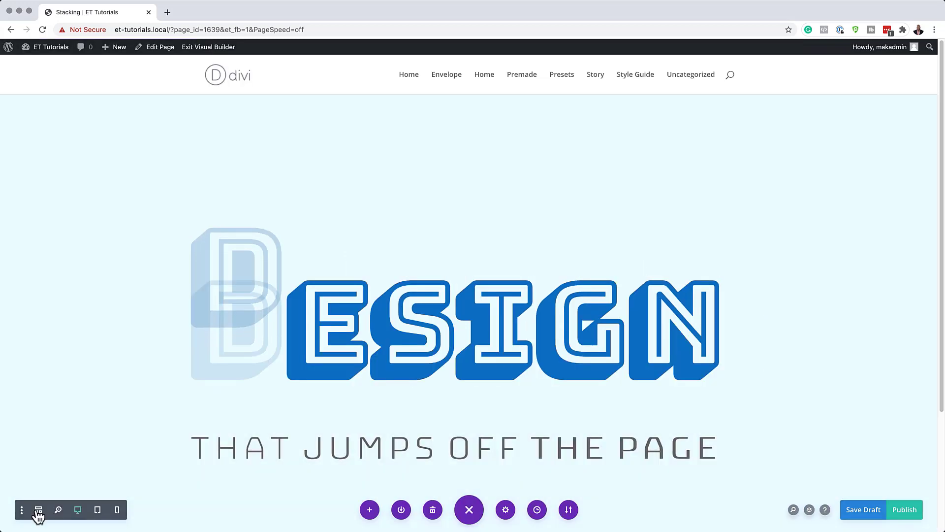
left_click(38, 511)
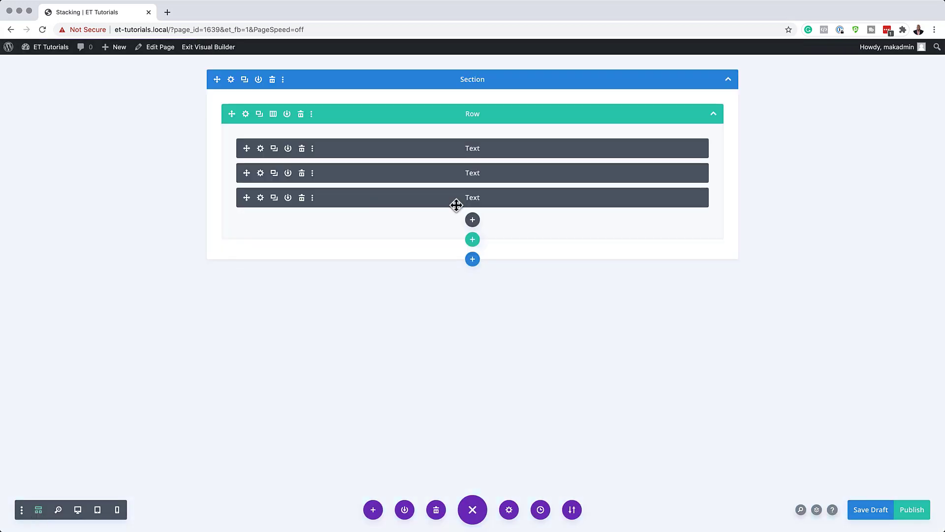
left_click(301, 198)
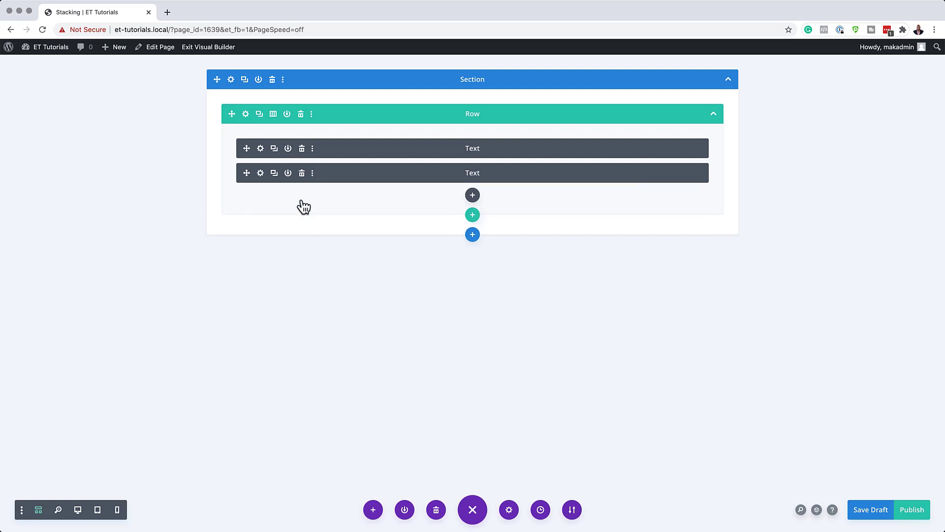
left_click(274, 173)
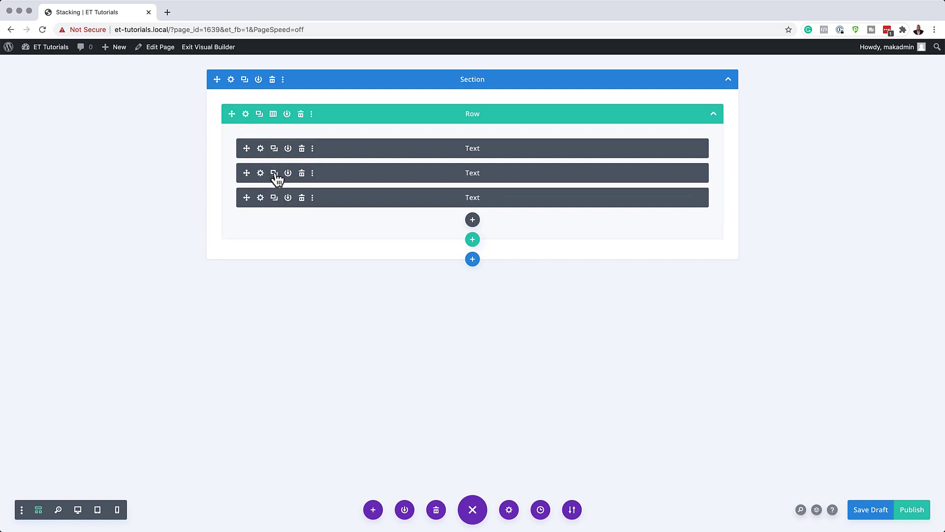
left_click(260, 198)
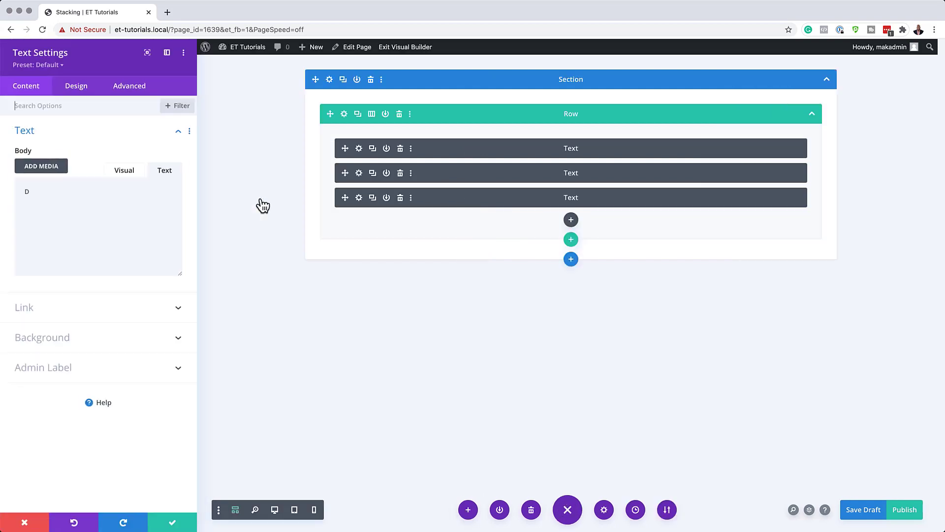
left_click(274, 510)
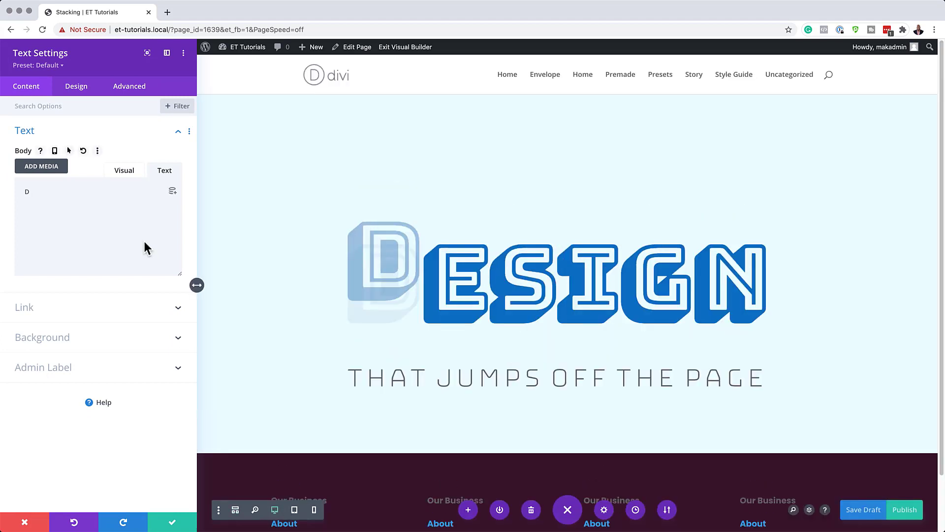
left_click(132, 85)
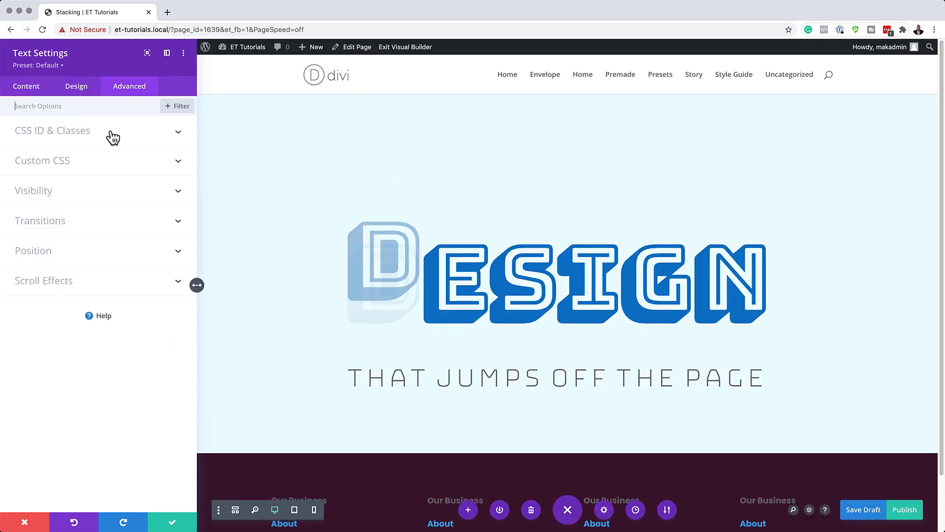
left_click(52, 284)
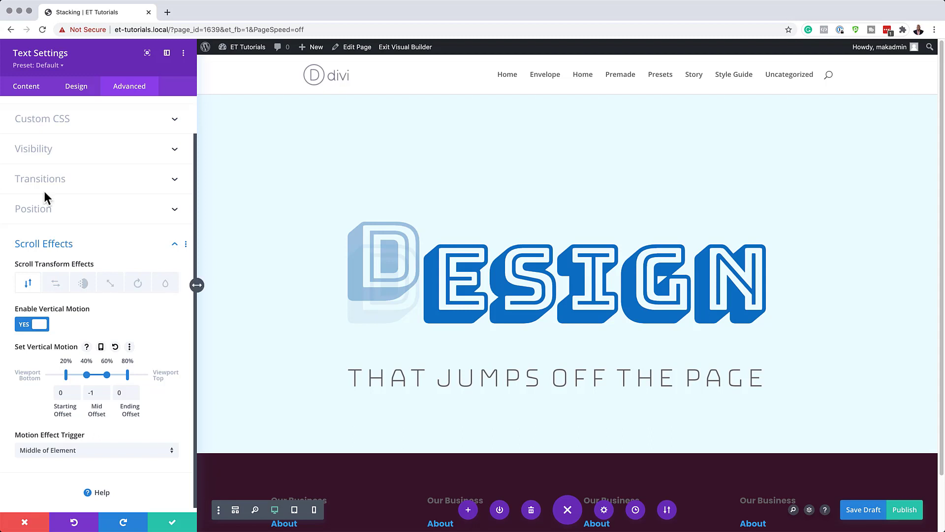
- Enable Horizontal Motion on the D copy and set its range handles across 20–80% viewport
left_click(57, 285)
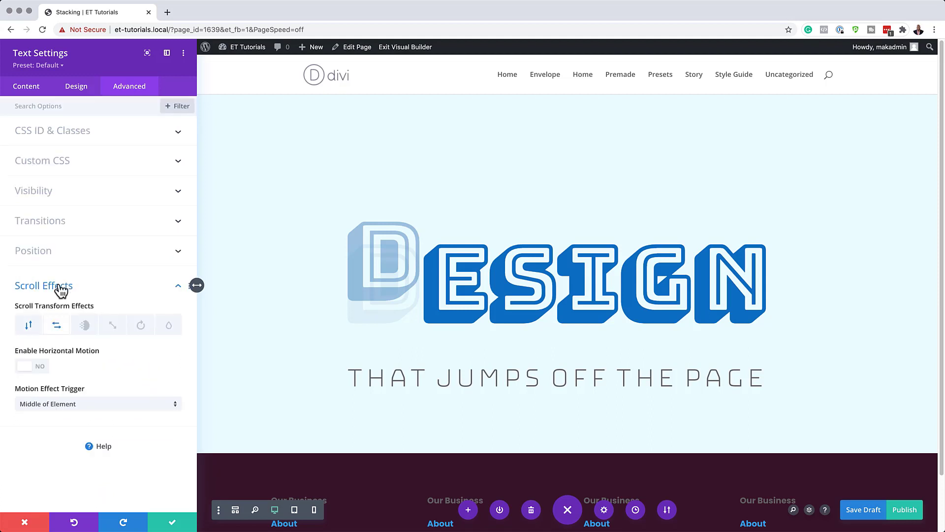
left_click(41, 366)
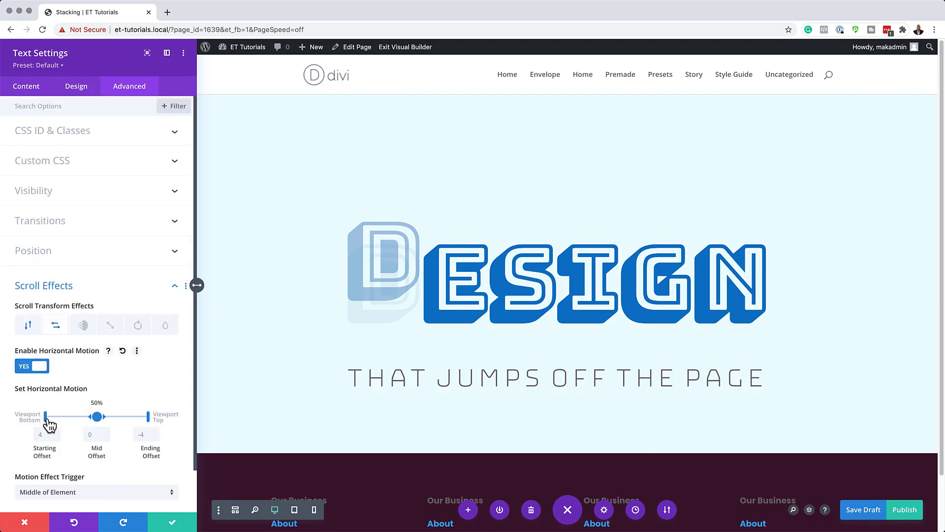
left_click_drag(45, 415, 113, 418)
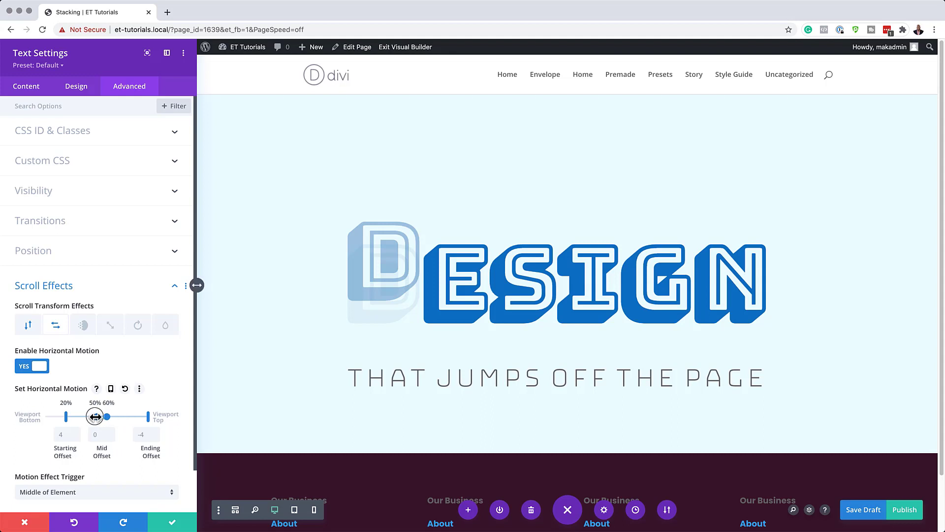
left_click_drag(91, 417, 87, 417)
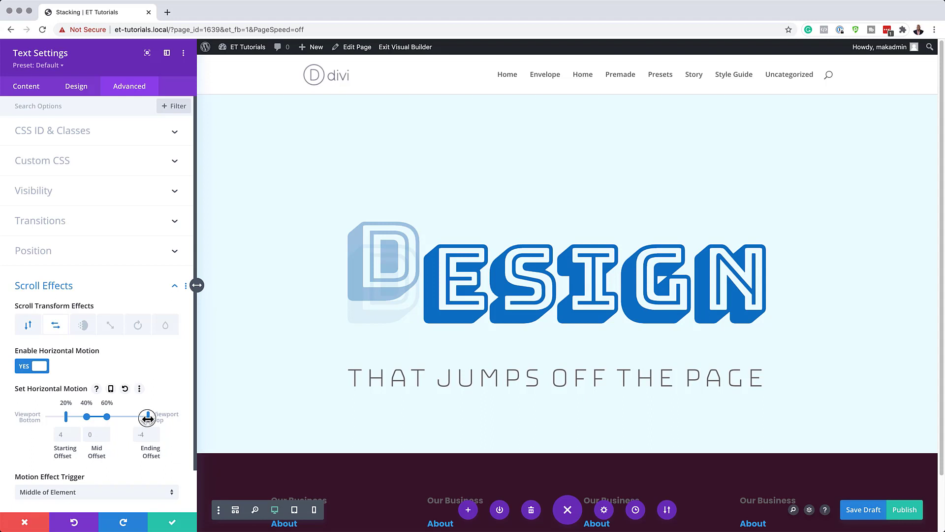
left_click_drag(147, 417, 127, 420)
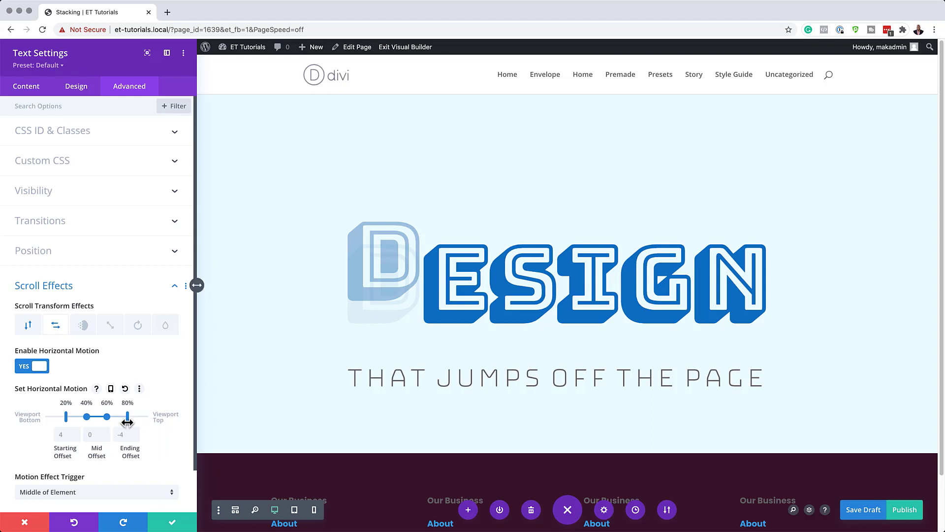
- Set the horizontal offsets to 0 start, 1 mid and 0 end
left_click(97, 433)
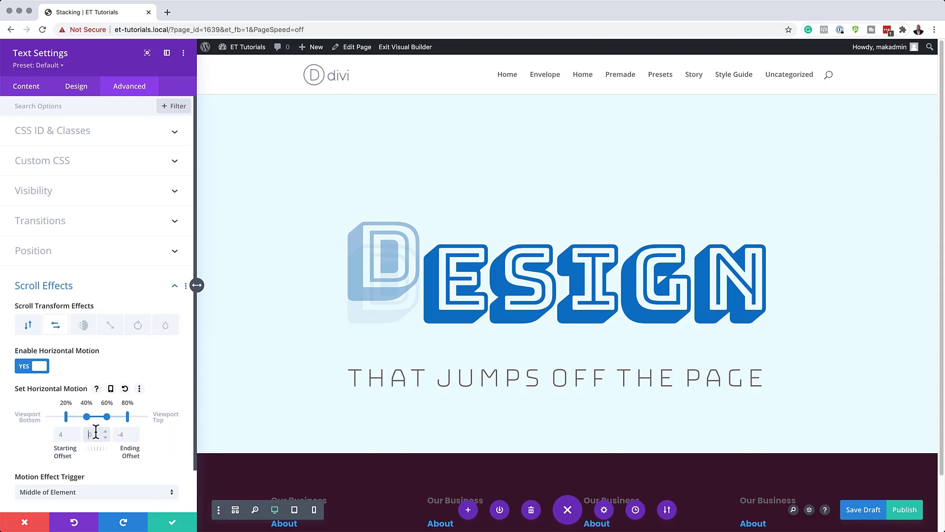
left_click(128, 433)
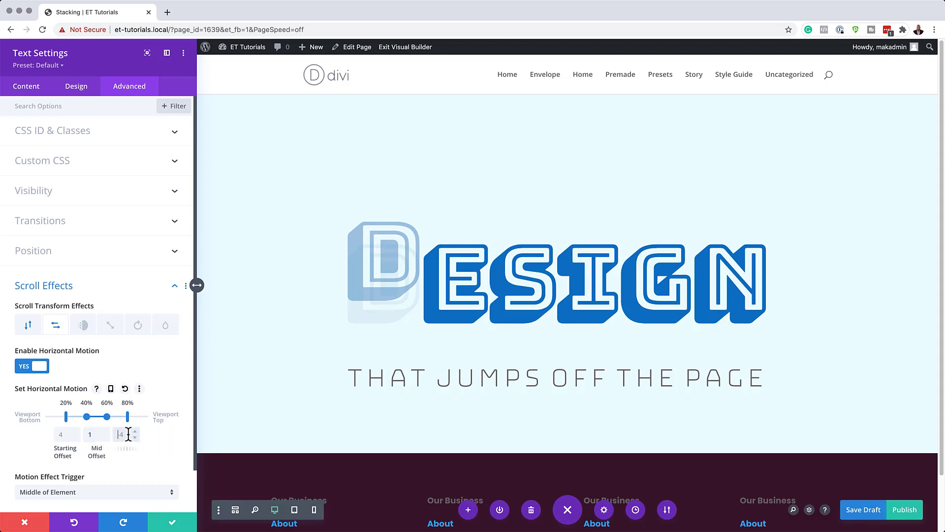
left_click(64, 435)
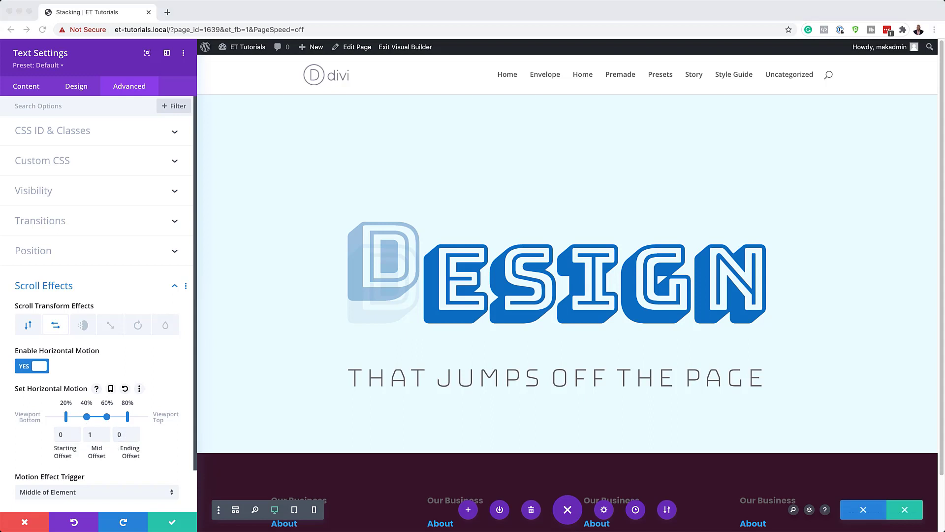
scroll(123, 356, "down", 2)
scroll(123, 356, "up", 2)
- Raise the D copy's text colour opacity from 0.3 to 0.5 and save the module
left_click(77, 87)
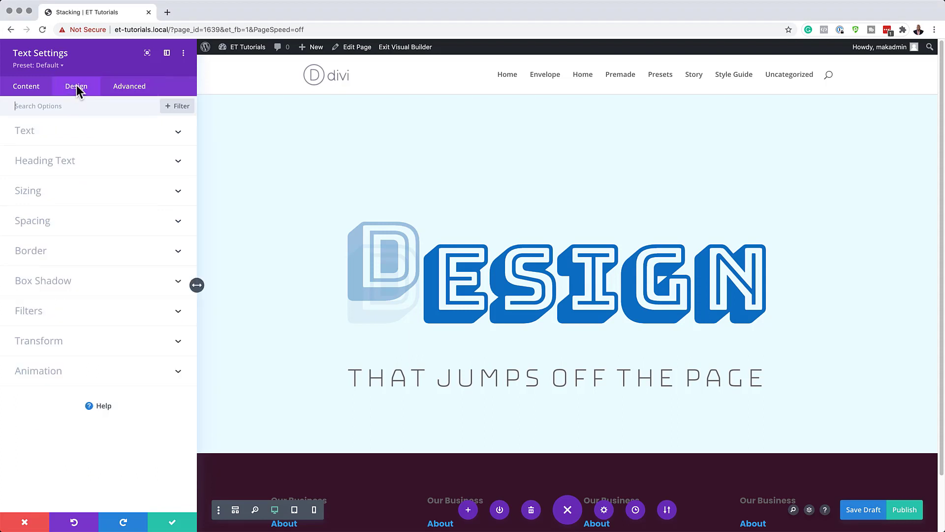
left_click(57, 138)
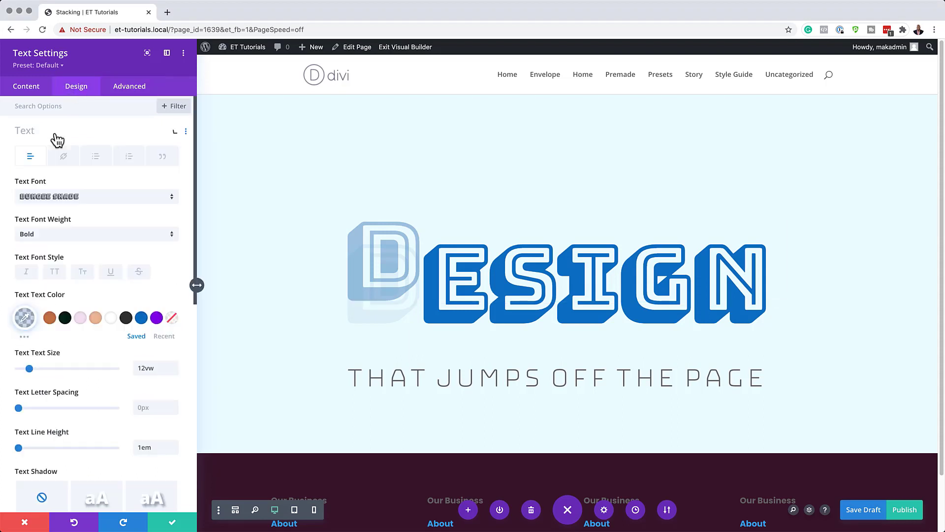
left_click(24, 317)
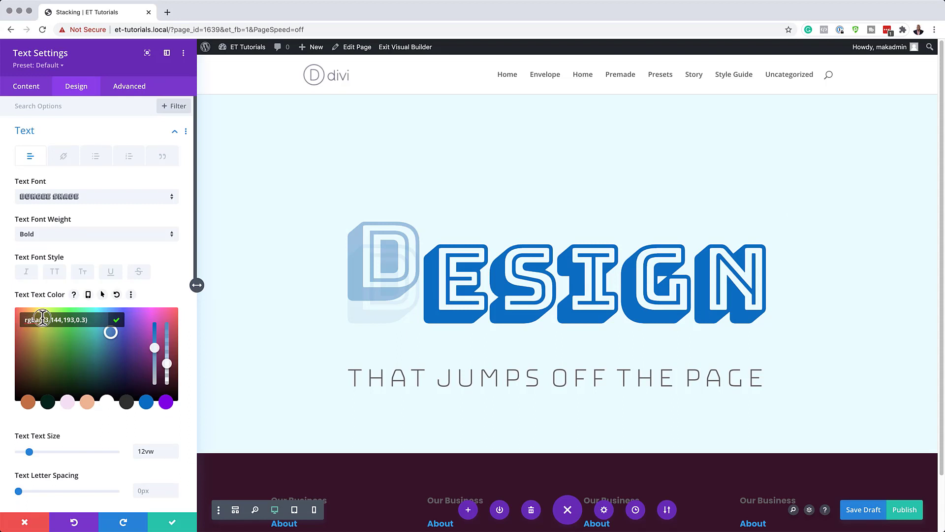
left_click(84, 320)
key("BackSpace")
type("5")
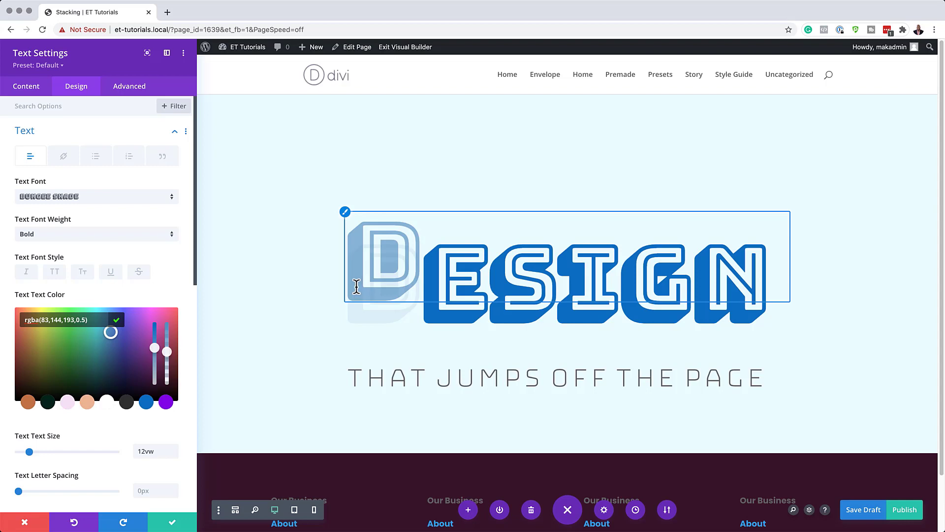
left_click(175, 520)
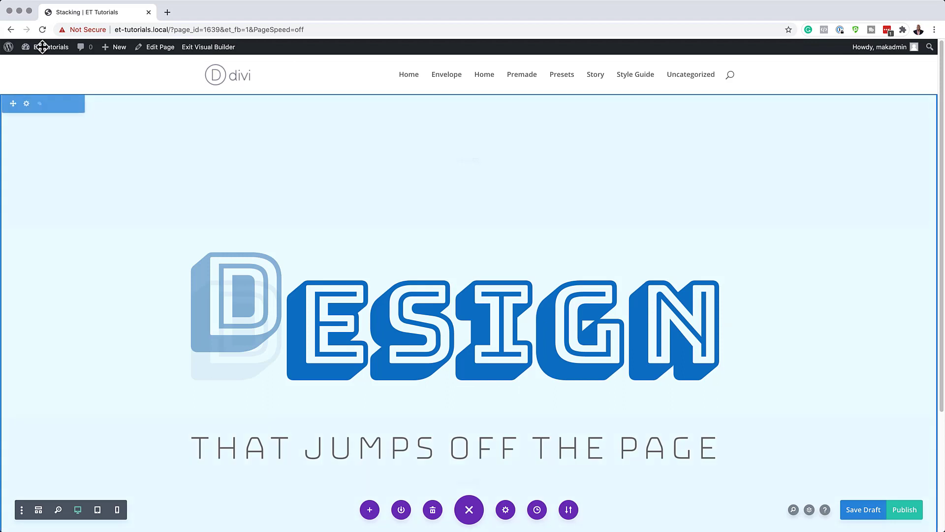
- Set the light blue section's top and bottom margins to 40vw and save the section
left_click(26, 104)
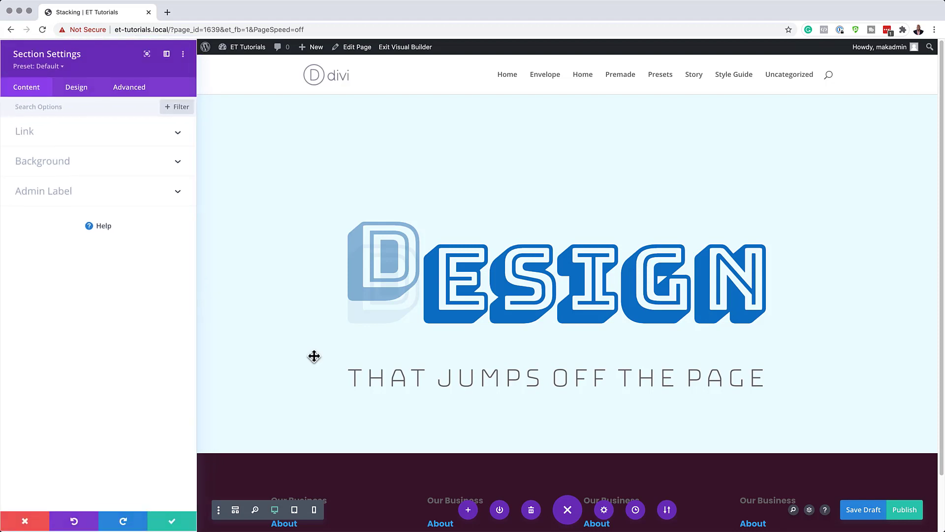
left_click(77, 84)
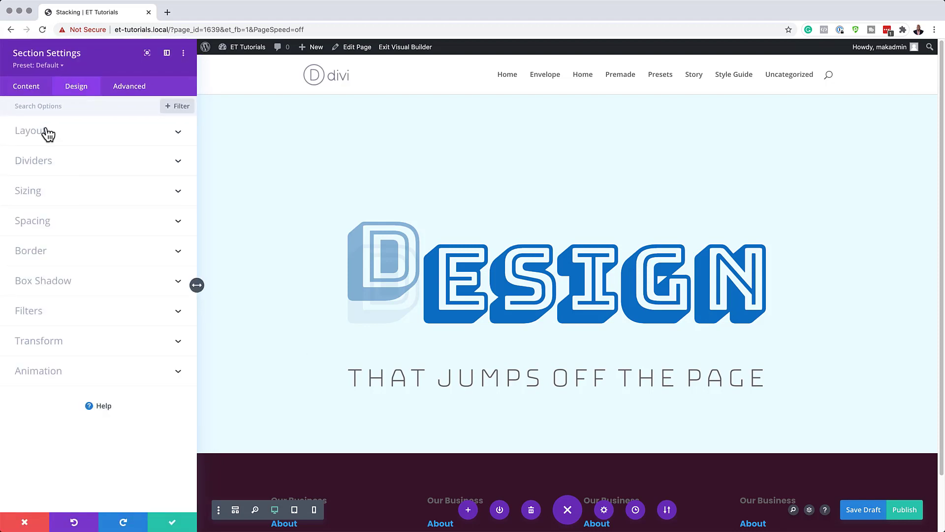
left_click(51, 230)
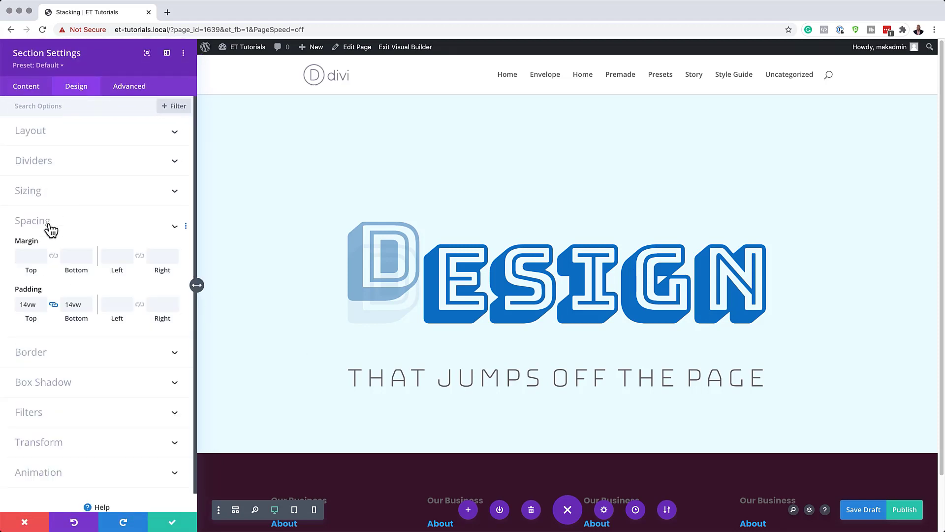
scroll(46, 232, "down", 1)
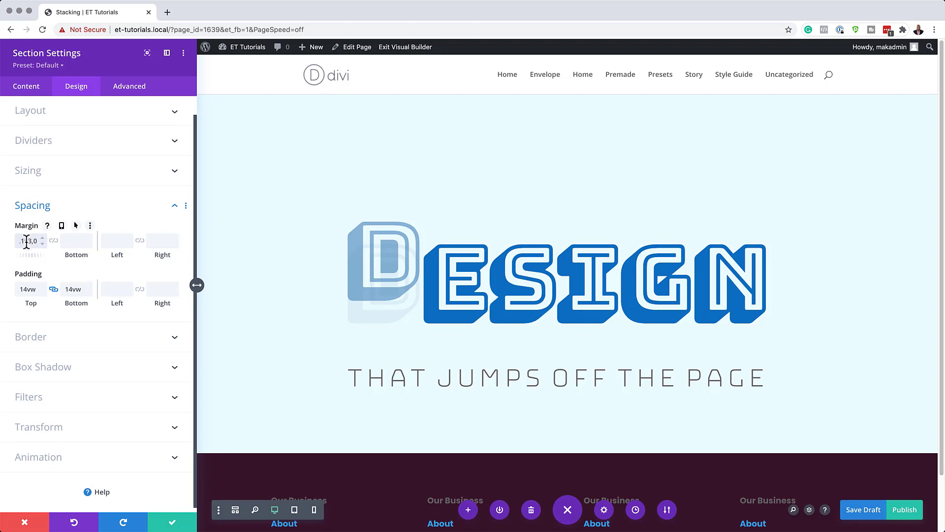
type("83px")
double_click(30, 240)
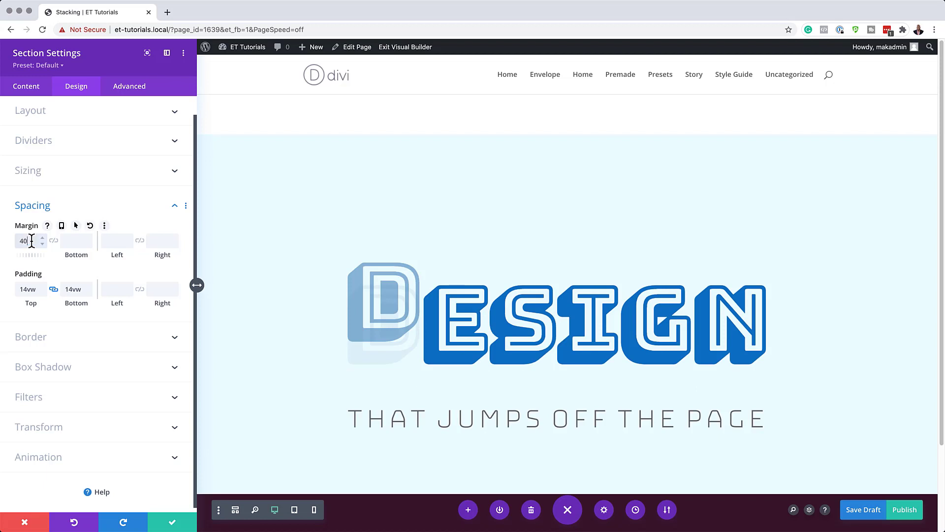
type("40vw")
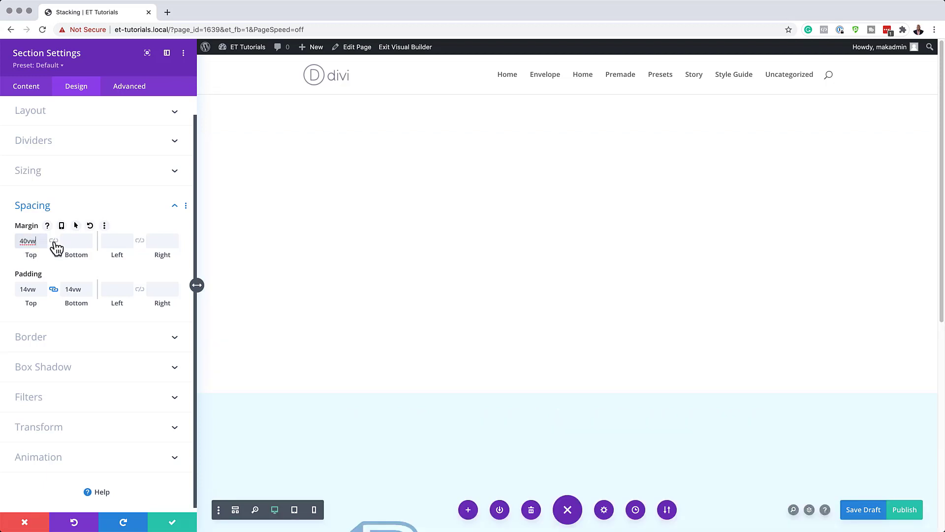
left_click(54, 241)
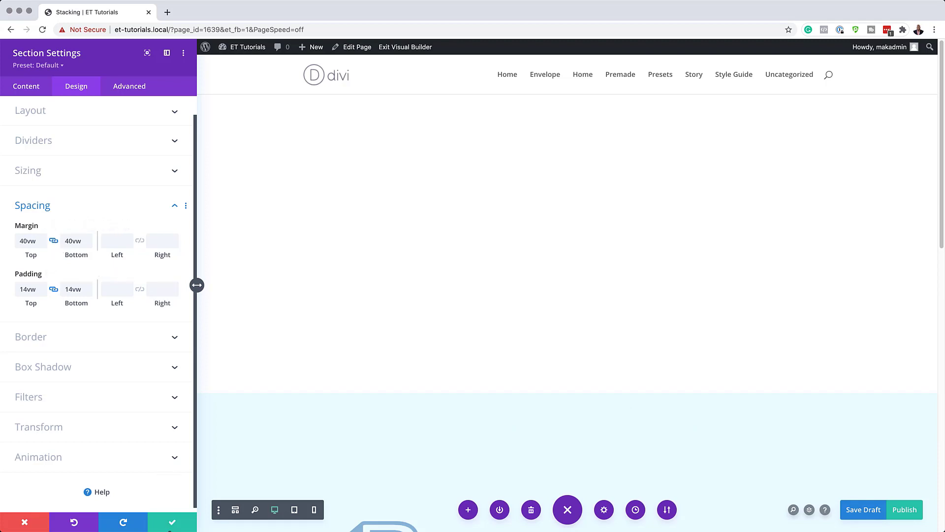
left_click(172, 522)
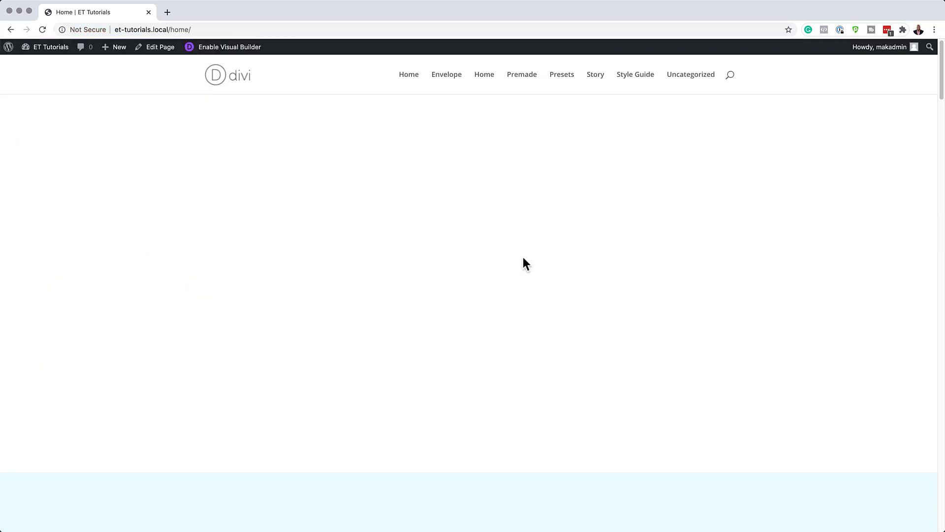
- Scroll the live home page up and down to watch the faded D layers slide behind DESIGN
scroll(527, 269, "down", 4)
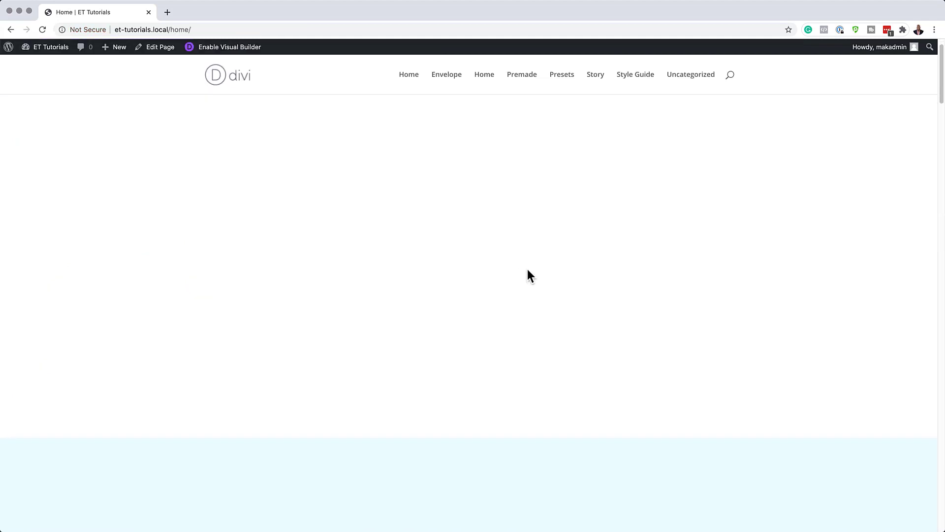
scroll(527, 268, "down", 2)
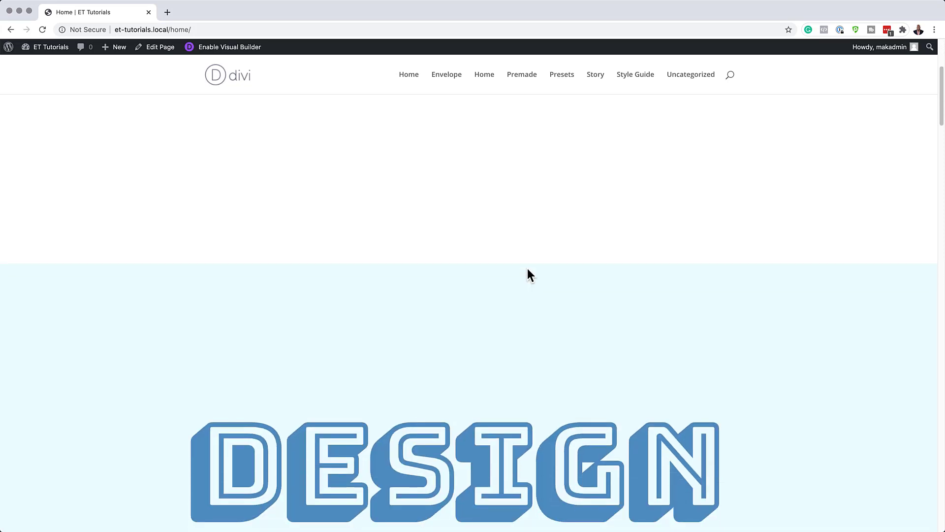
scroll(527, 268, "down", 3)
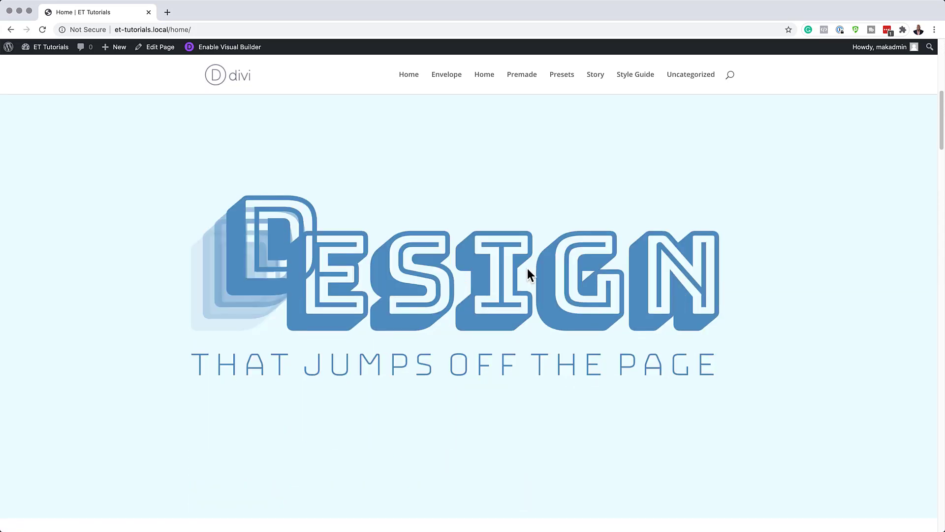
scroll(527, 268, "down", 2)
scroll(527, 268, "down", 1)
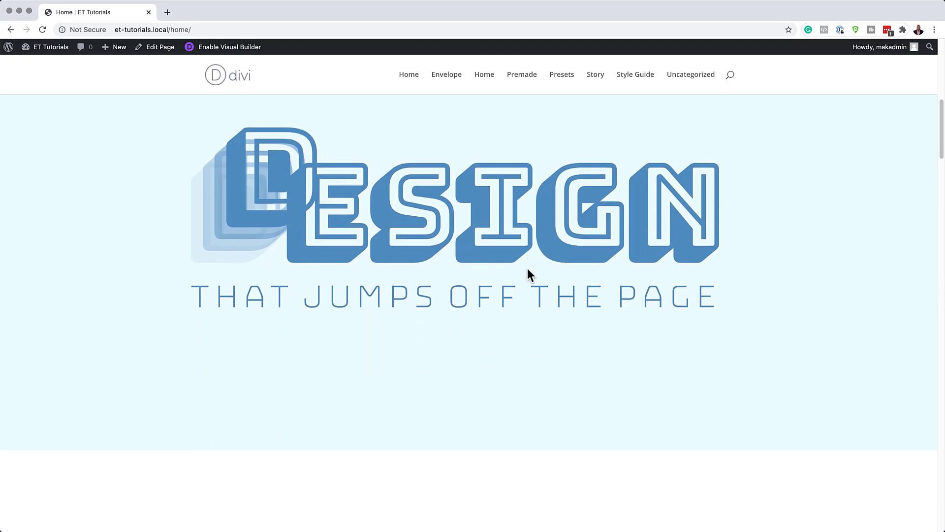
scroll(527, 268, "down", 2)
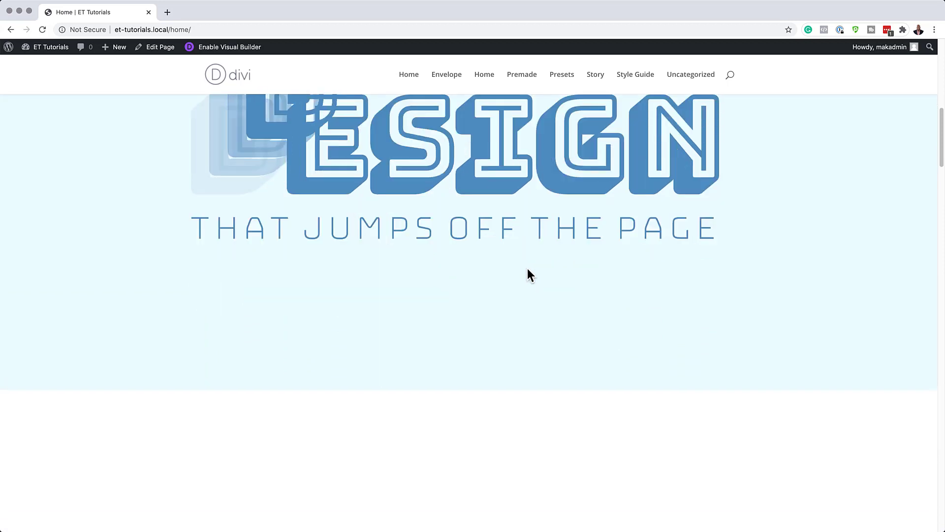
scroll(527, 267, "up", 1)
scroll(527, 269, "up", 5)
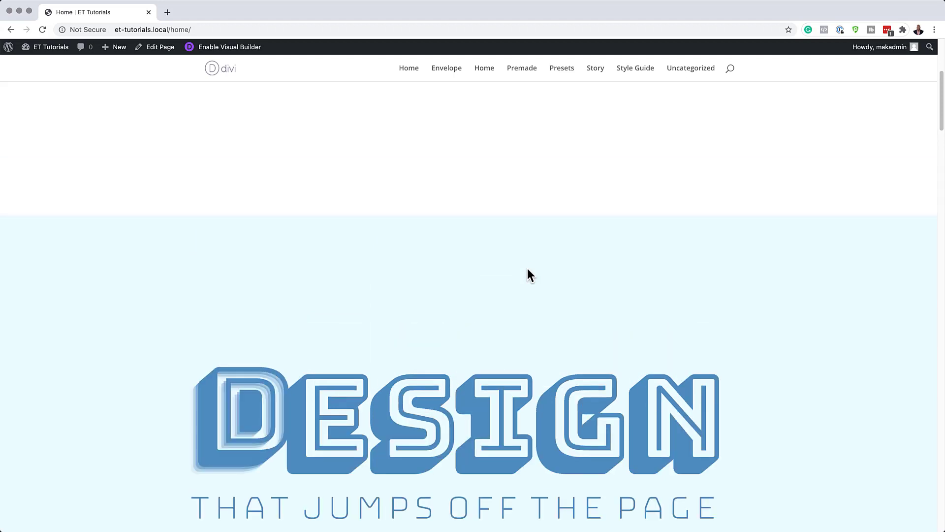
scroll(527, 267, "down", 2)
scroll(527, 273, "down", 2)
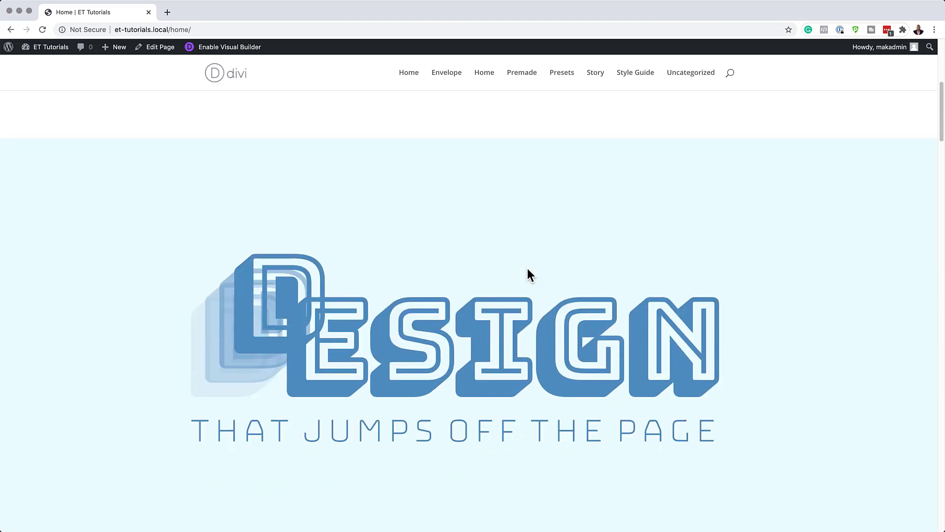
scroll(527, 267, "down", 2)
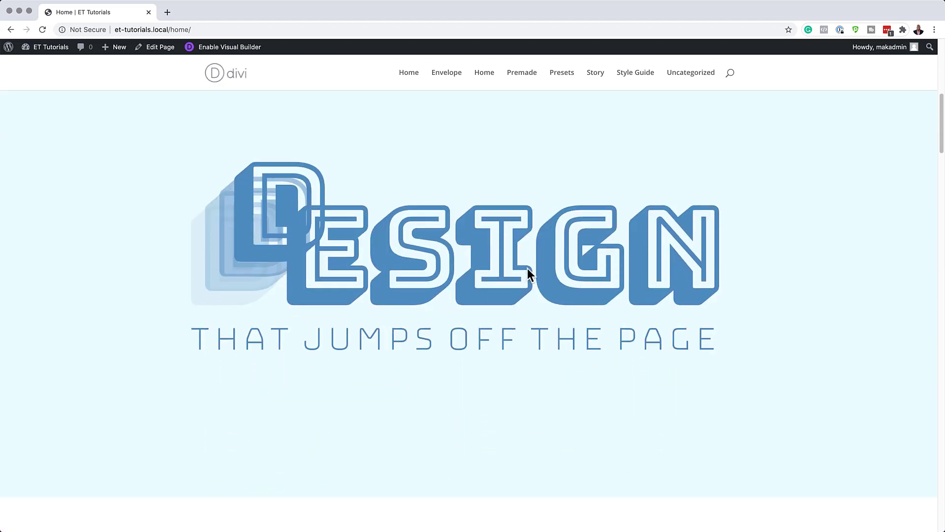
scroll(527, 268, "down", 1)
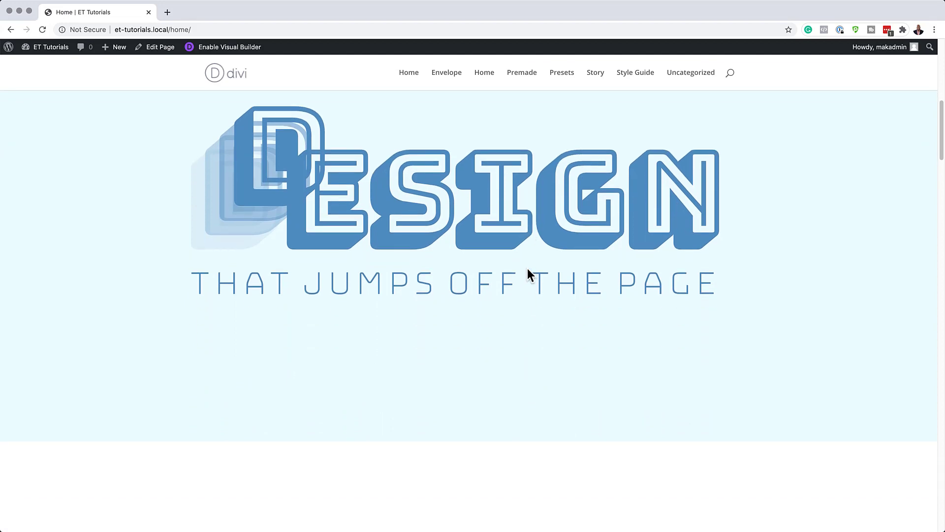